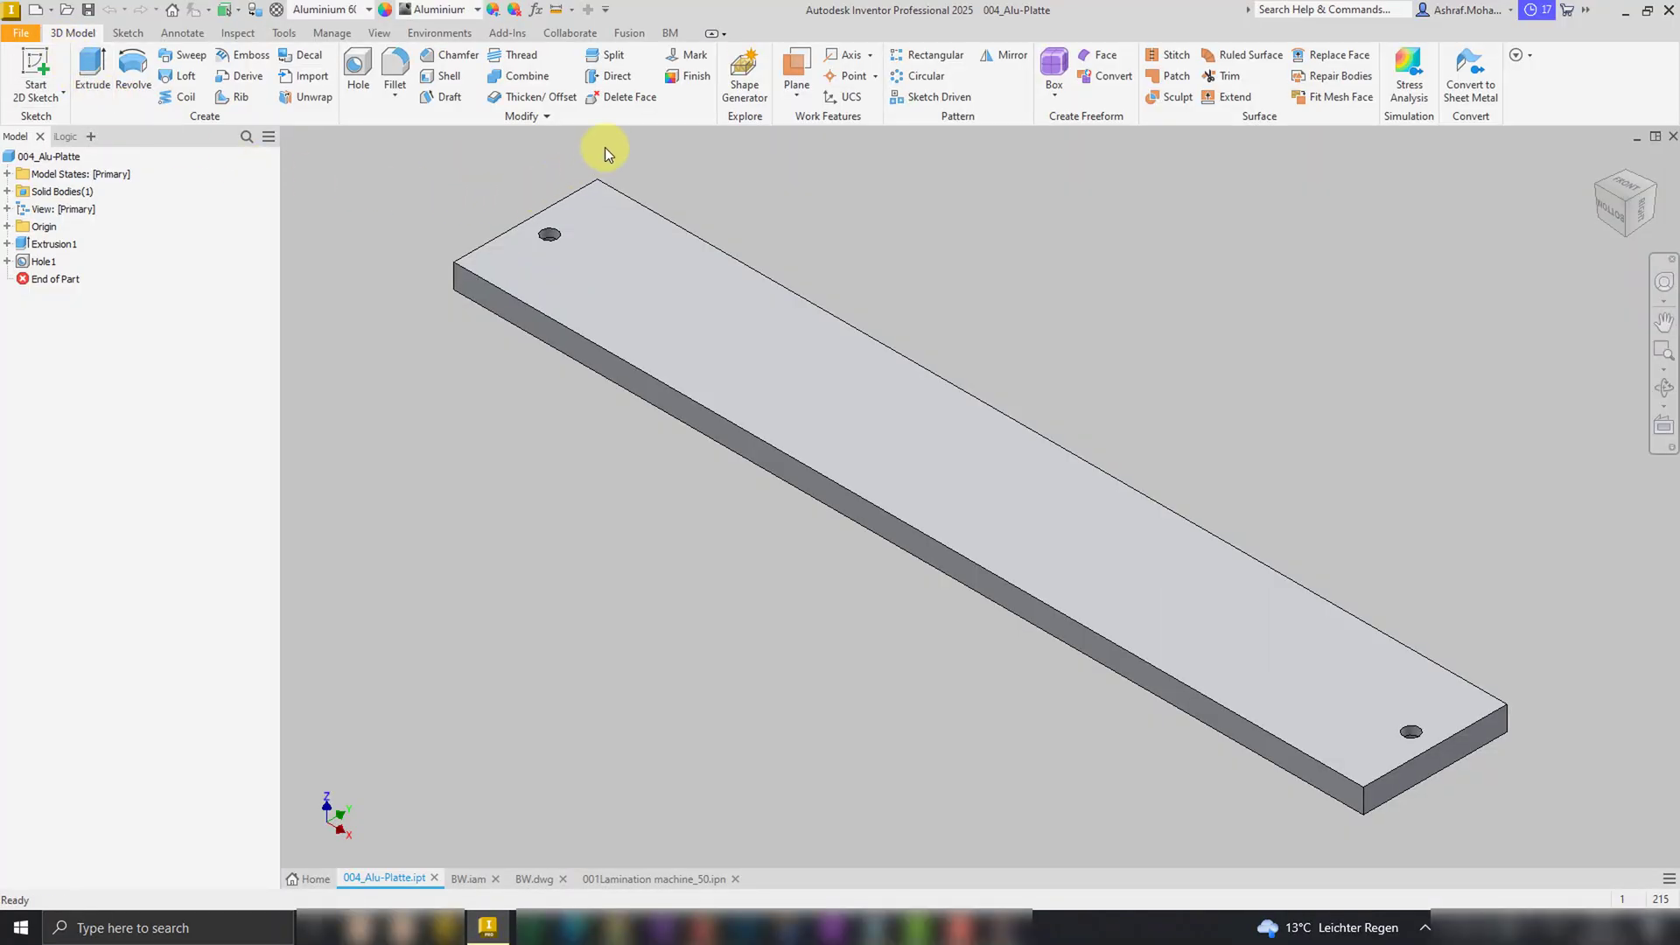
# Open the BM tab's Auto-Save Settings dialog and close it without changes
pyautogui.click(667, 35)
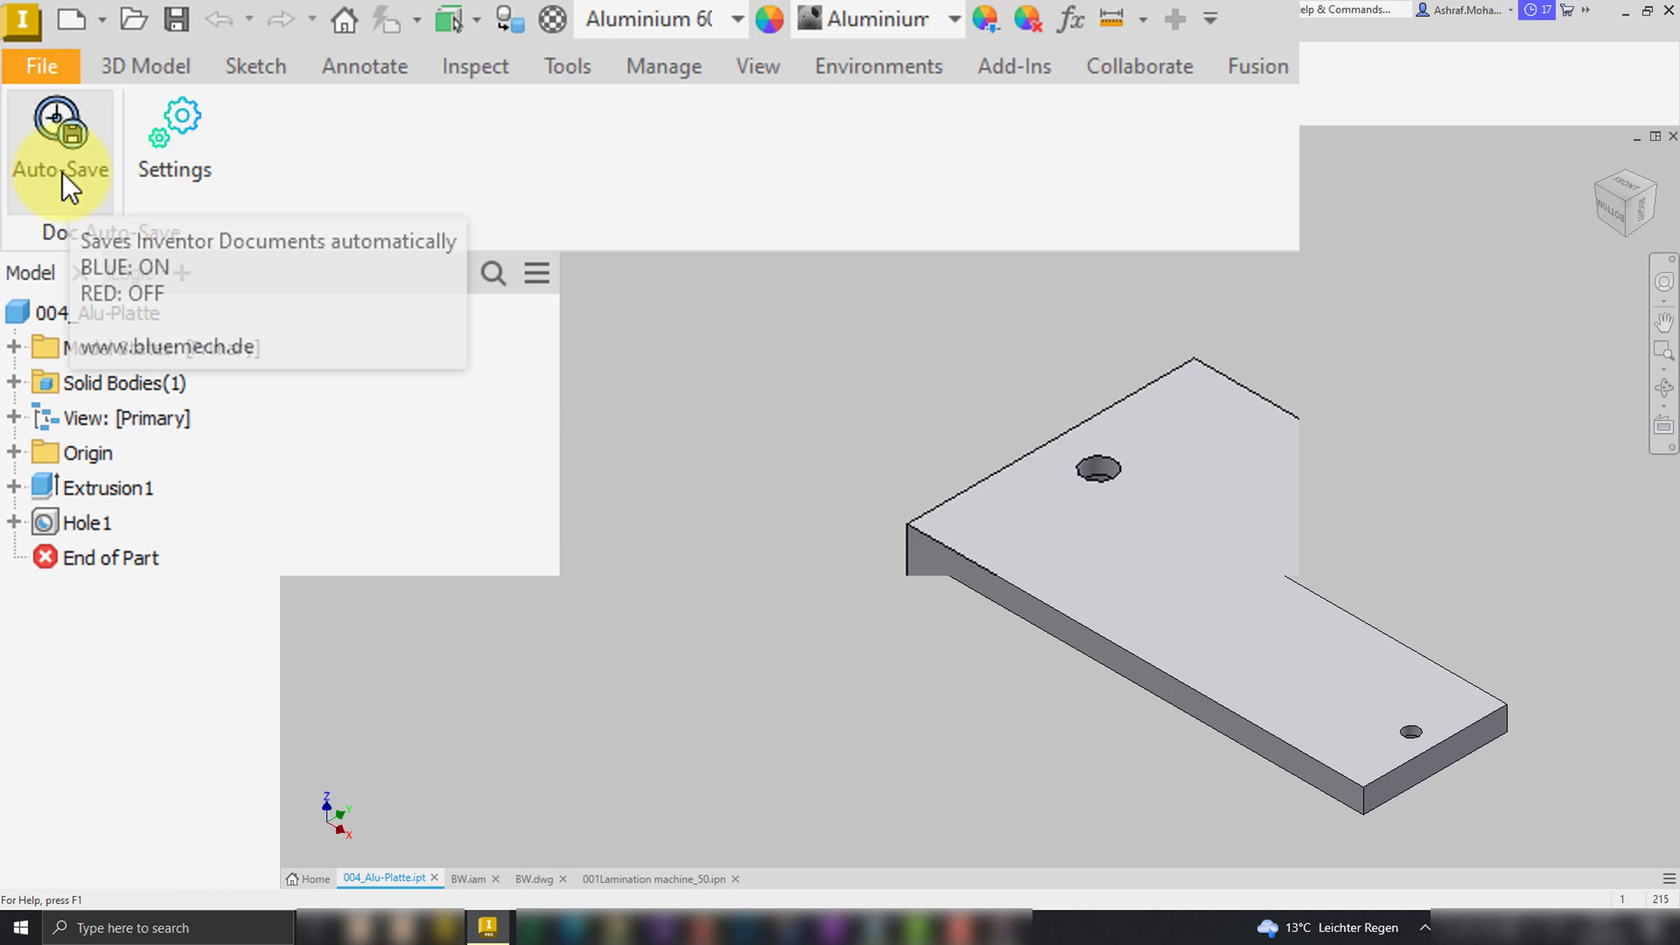
pyautogui.click(178, 161)
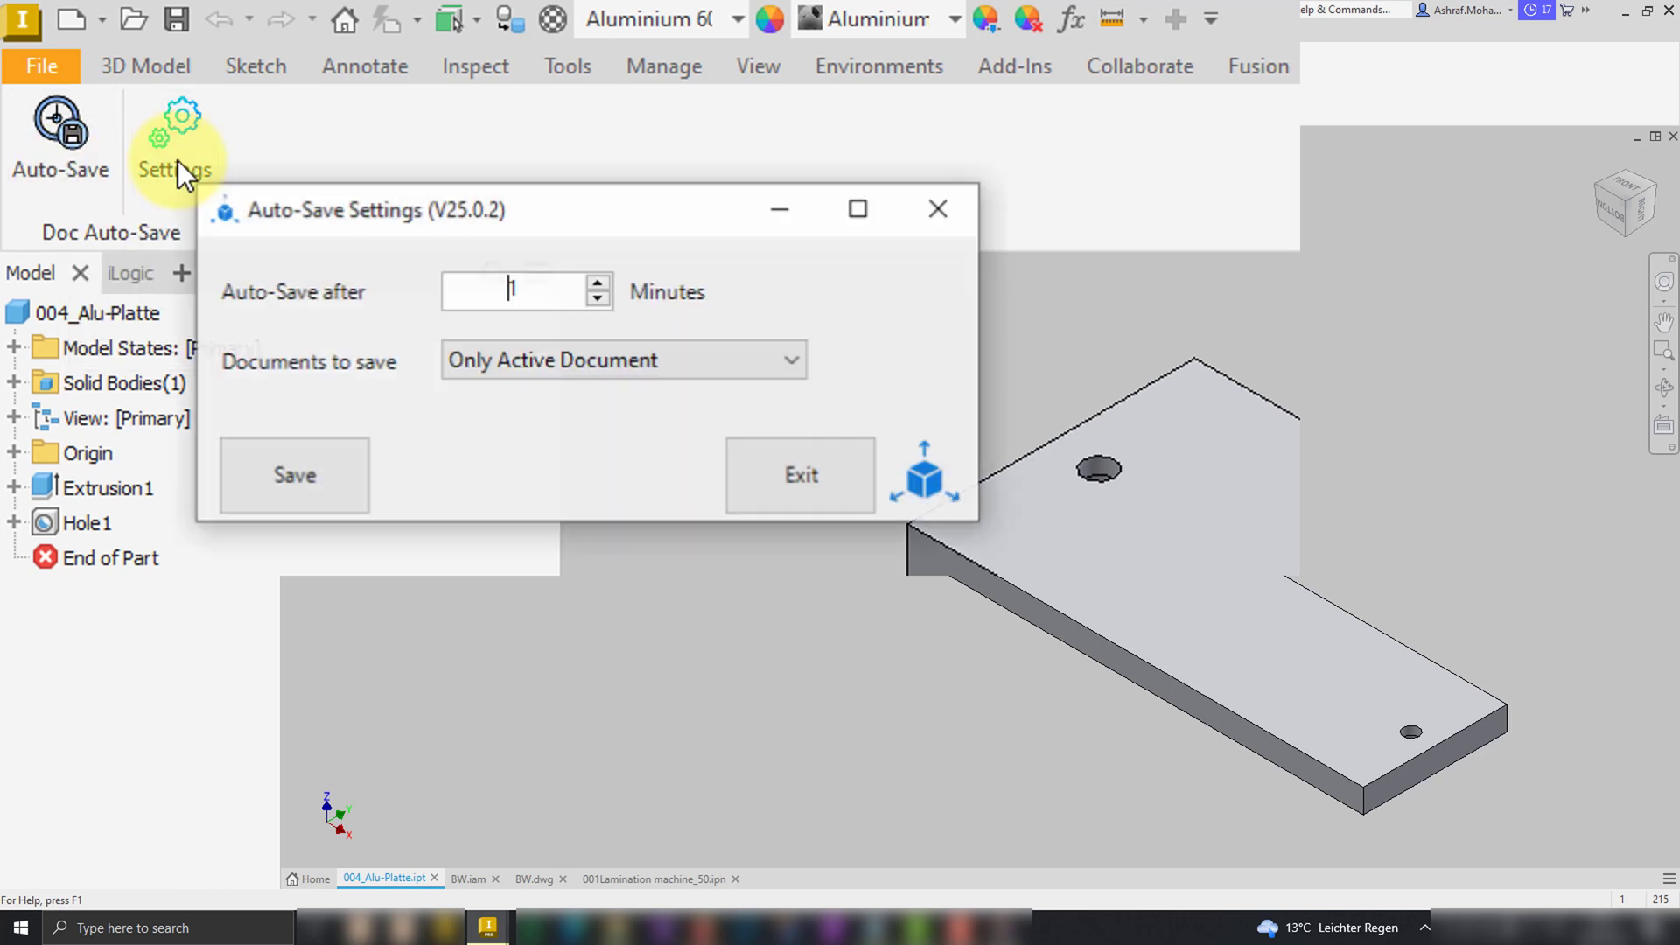
pyautogui.click(413, 237)
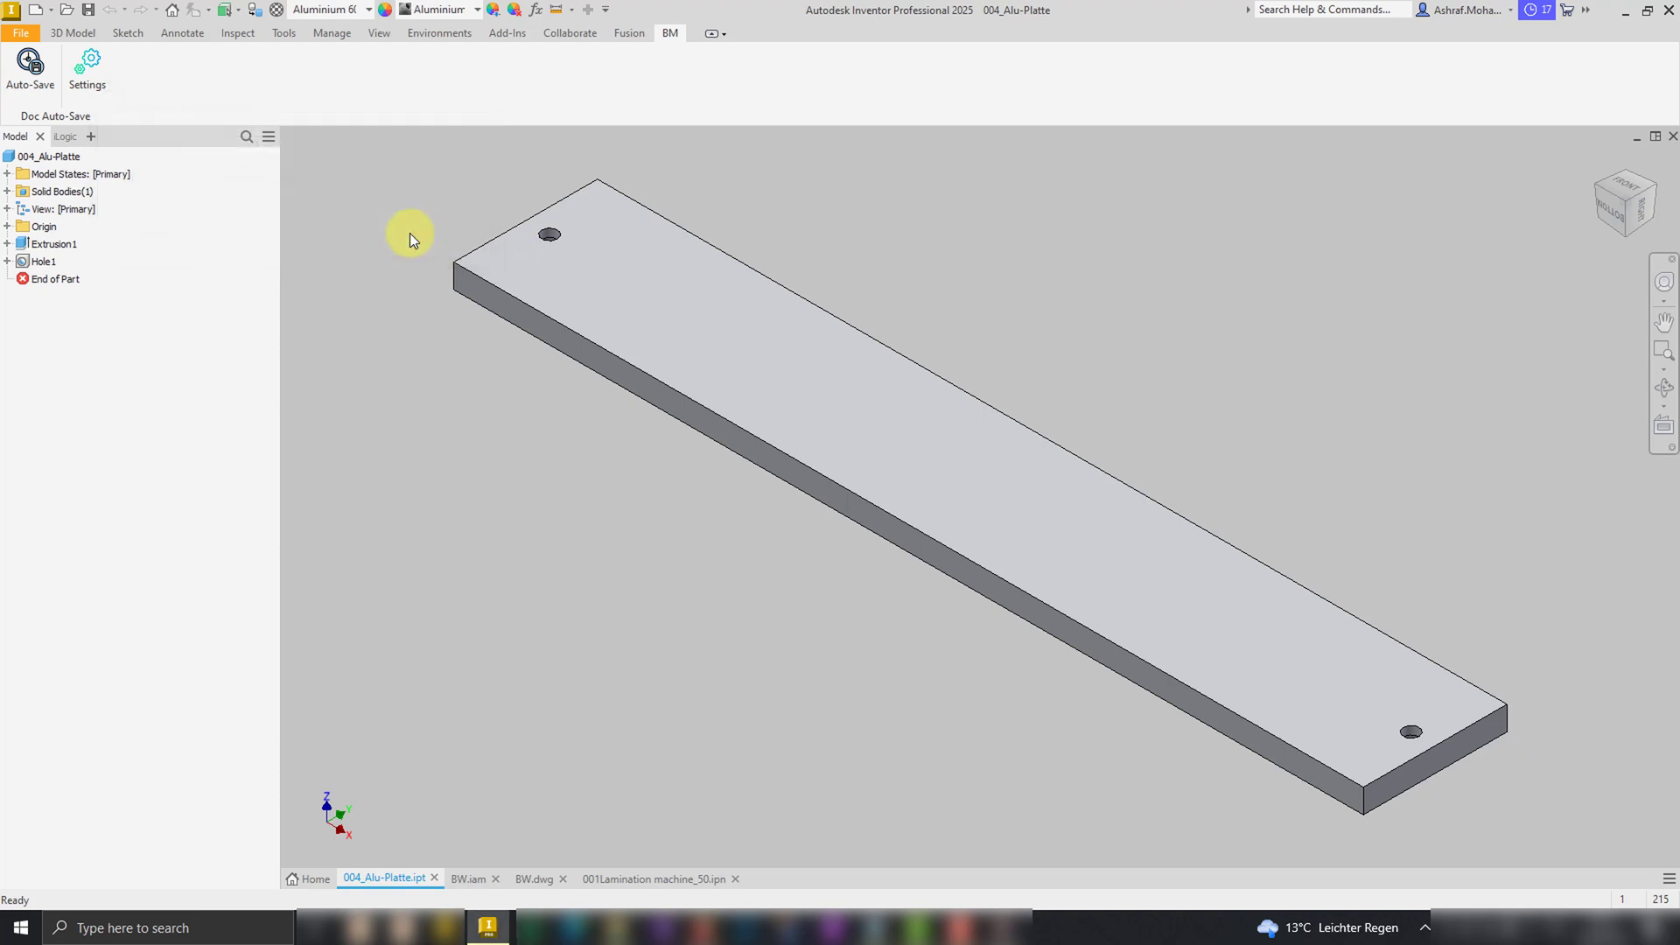
# Cycle through BW.iam, BW.dwg and the 001Lamination presentation, then save BW.iam with Ctrl+S
pyautogui.click(468, 879)
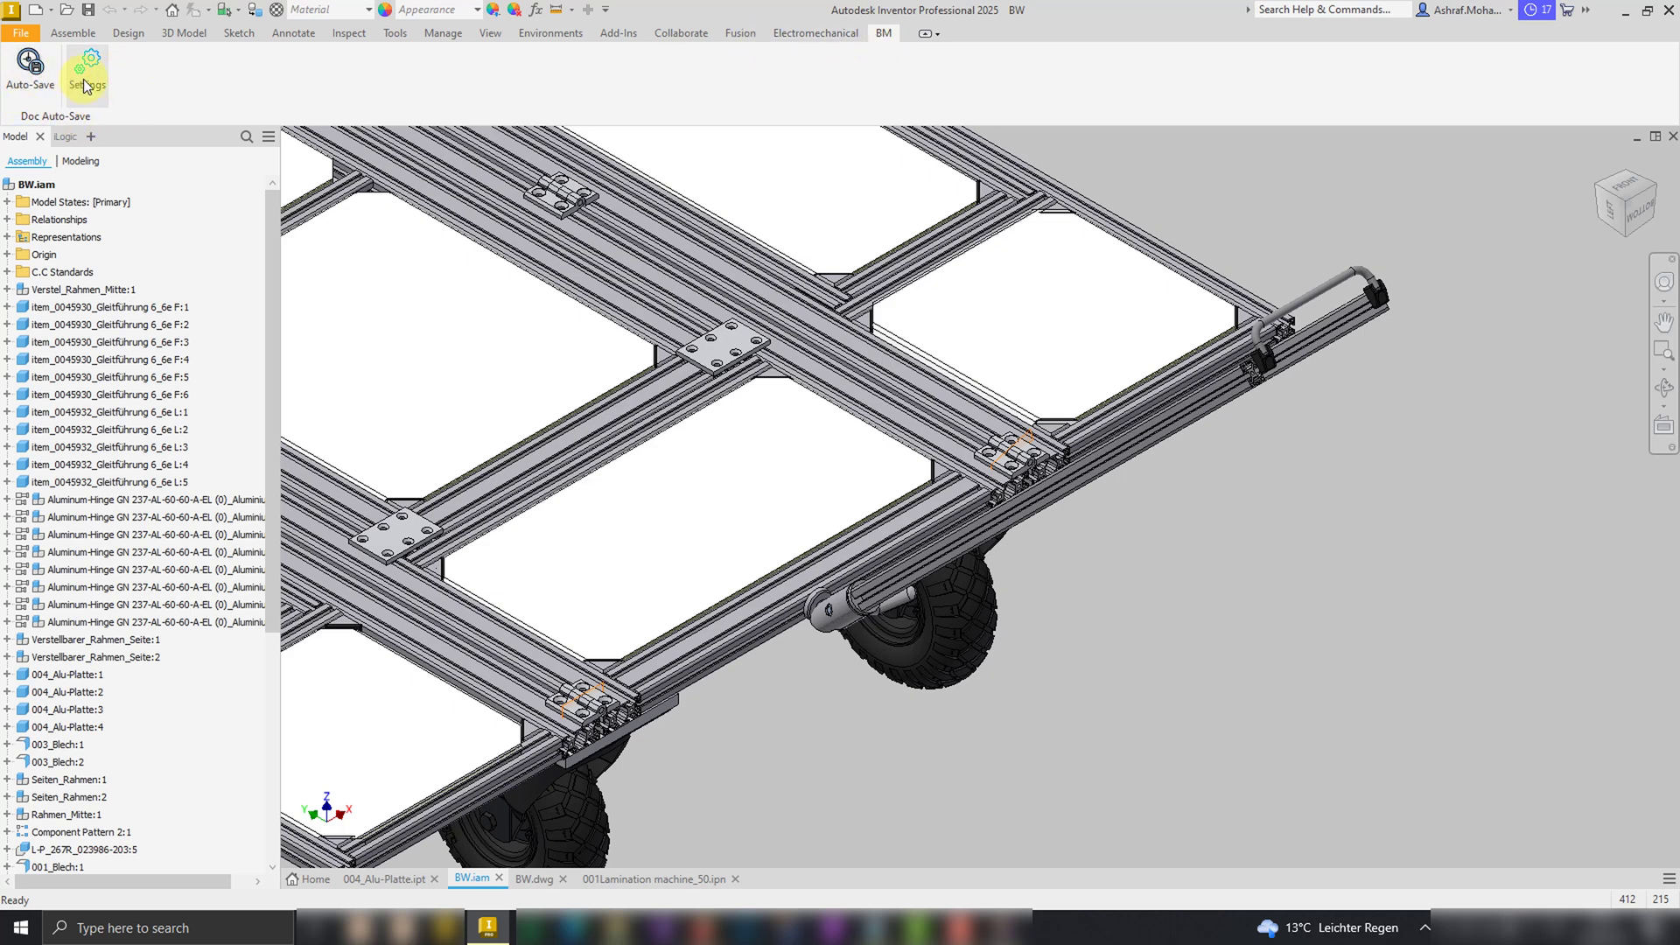
pyautogui.click(538, 879)
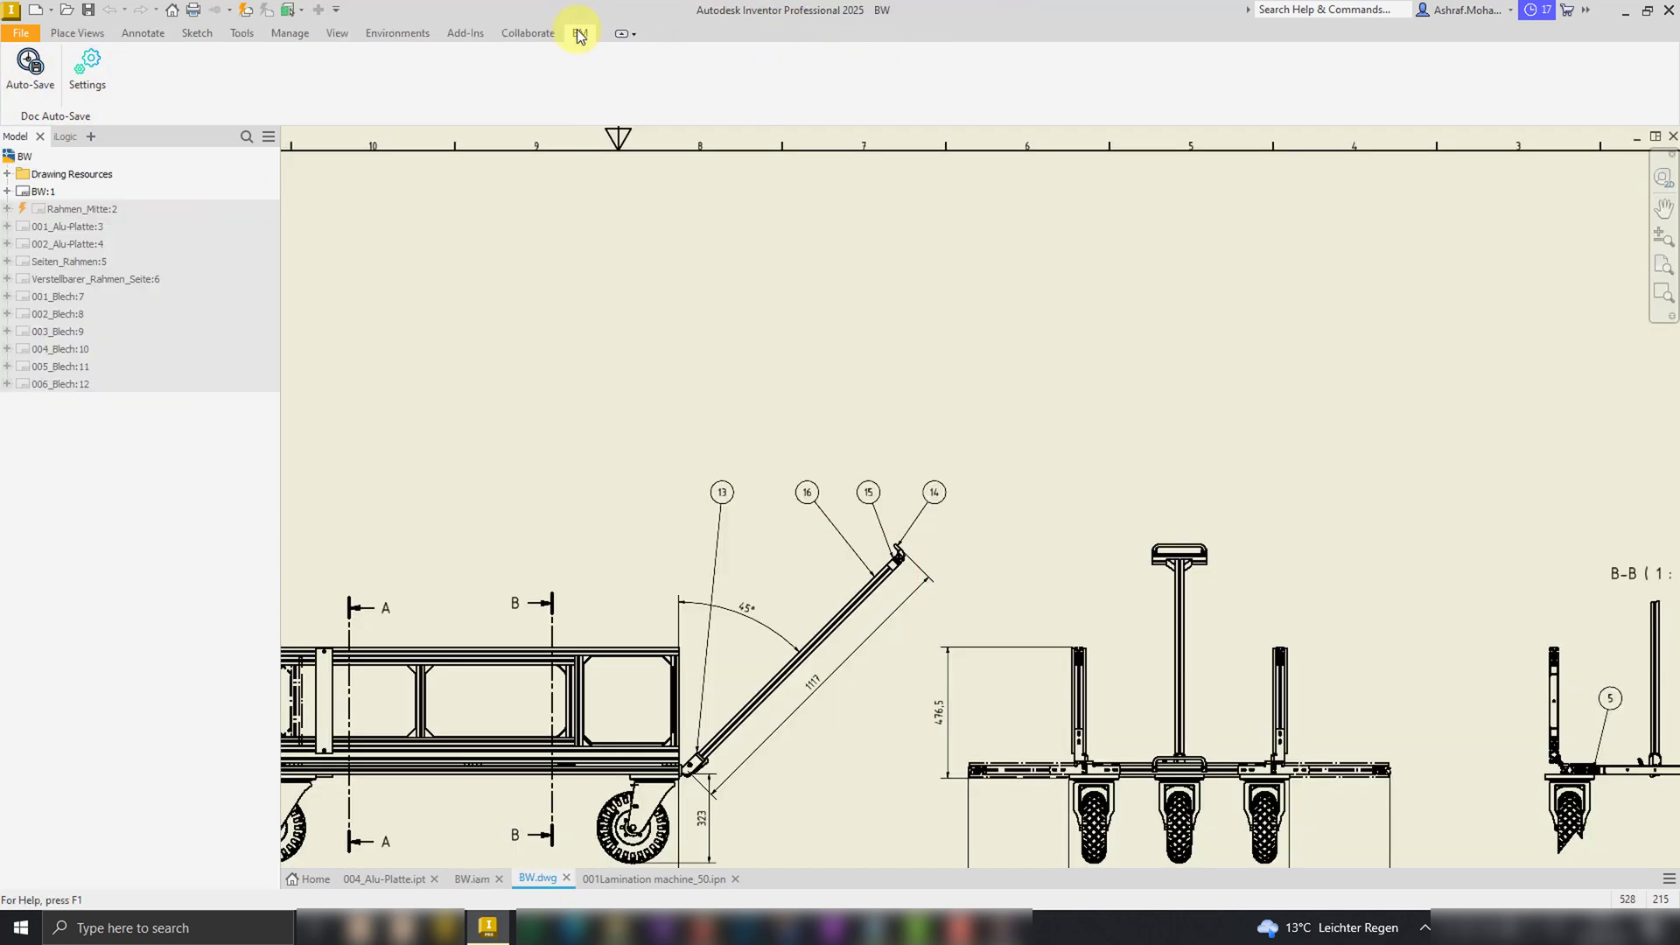
pyautogui.click(648, 880)
pyautogui.click(421, 33)
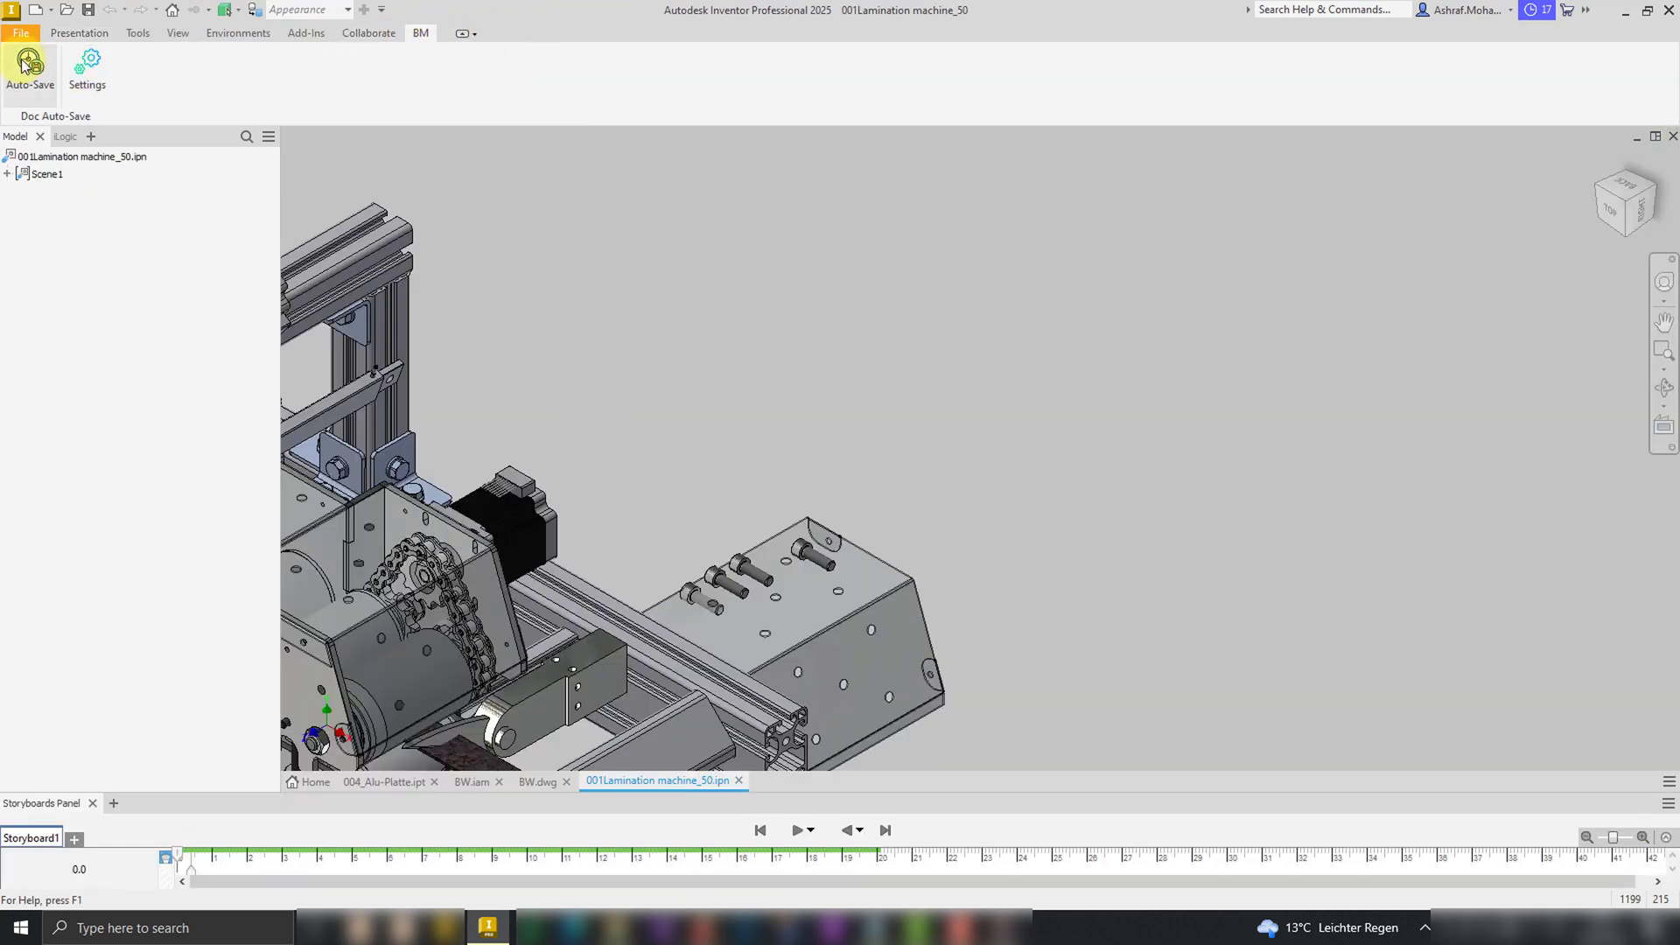
pyautogui.hotkey('ctrl', 'Tab')
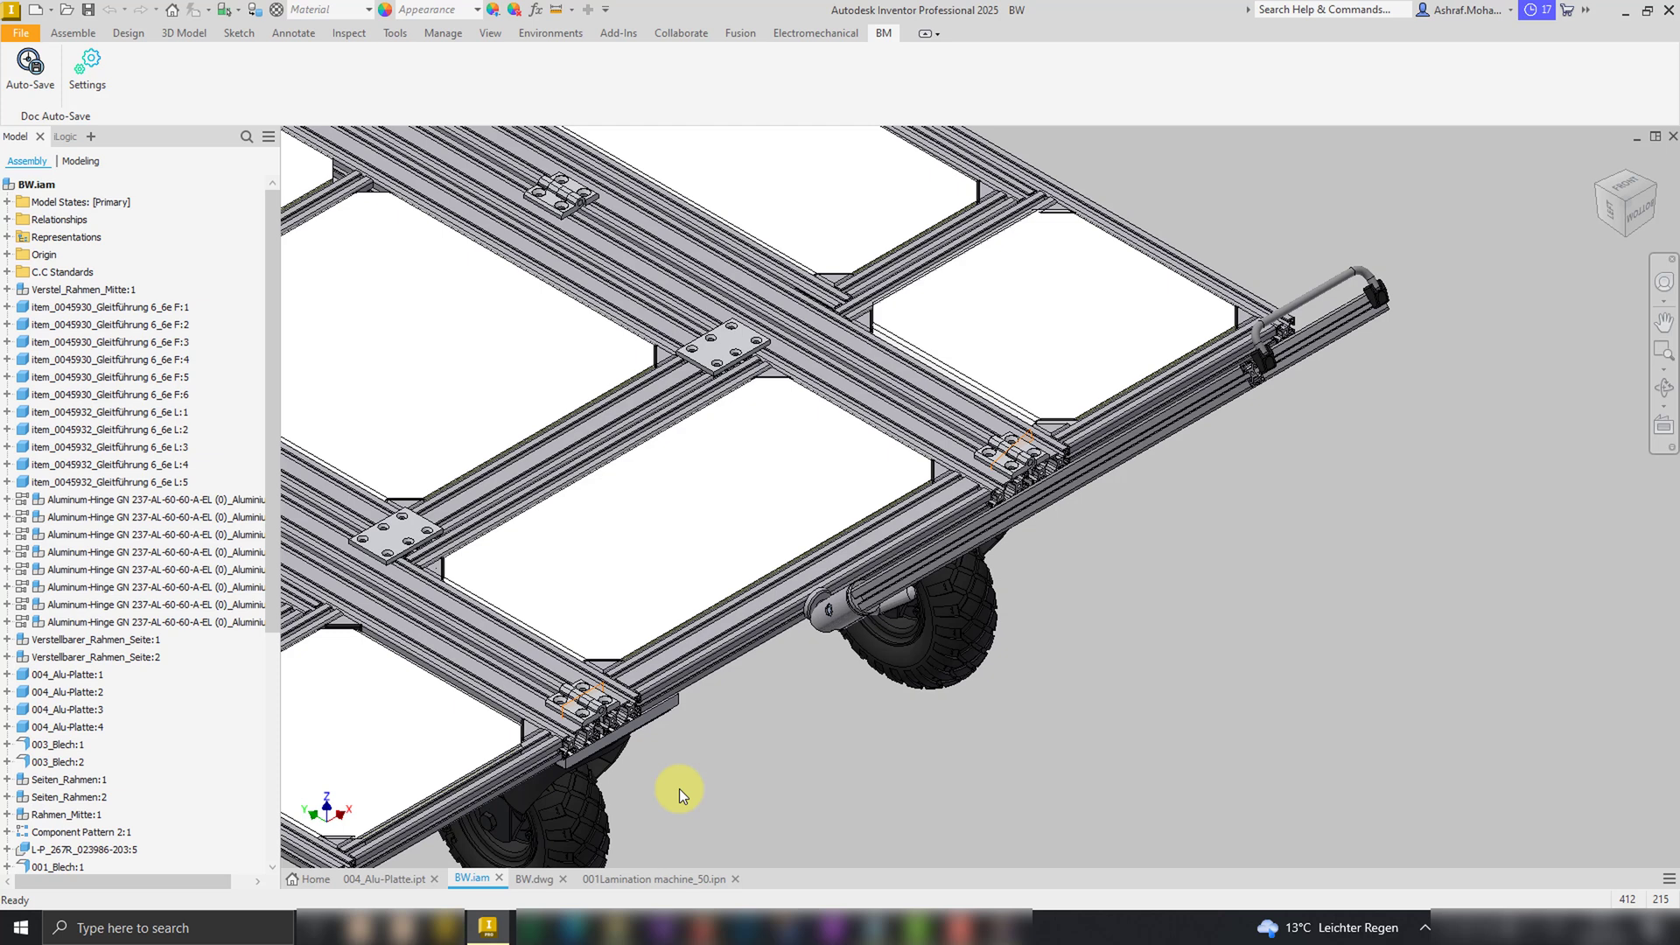
pyautogui.hotkey('ctrl', 's')
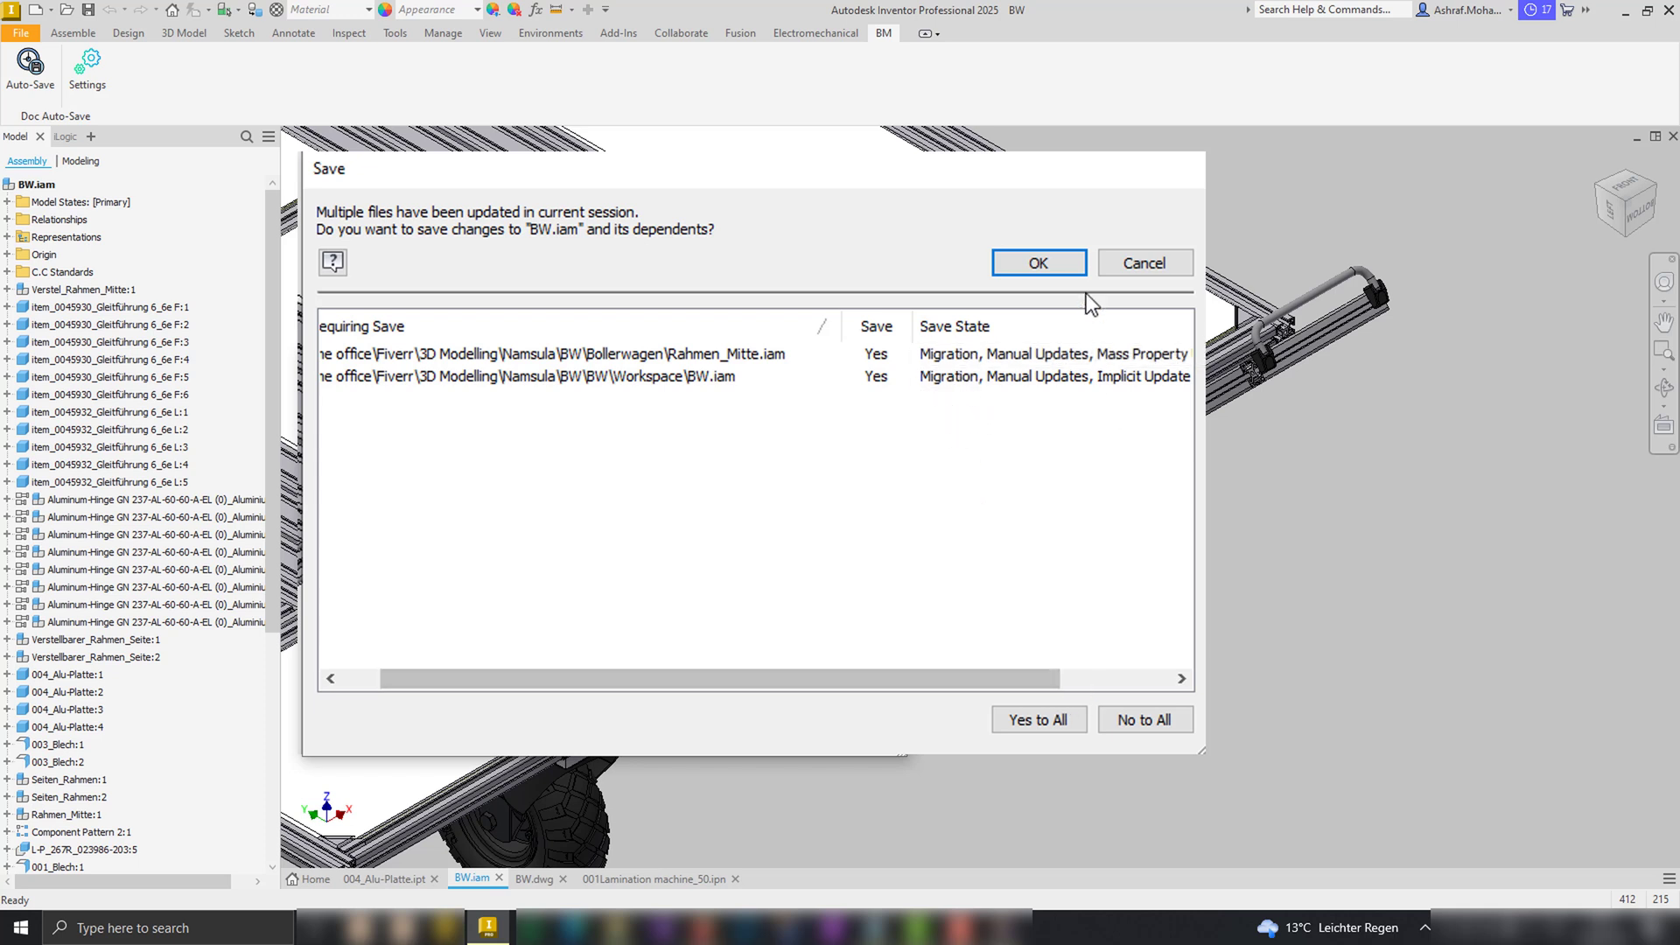
# Open 001Lamination machine_50 from the Open dialog and orbit the model
pyautogui.click(1135, 724)
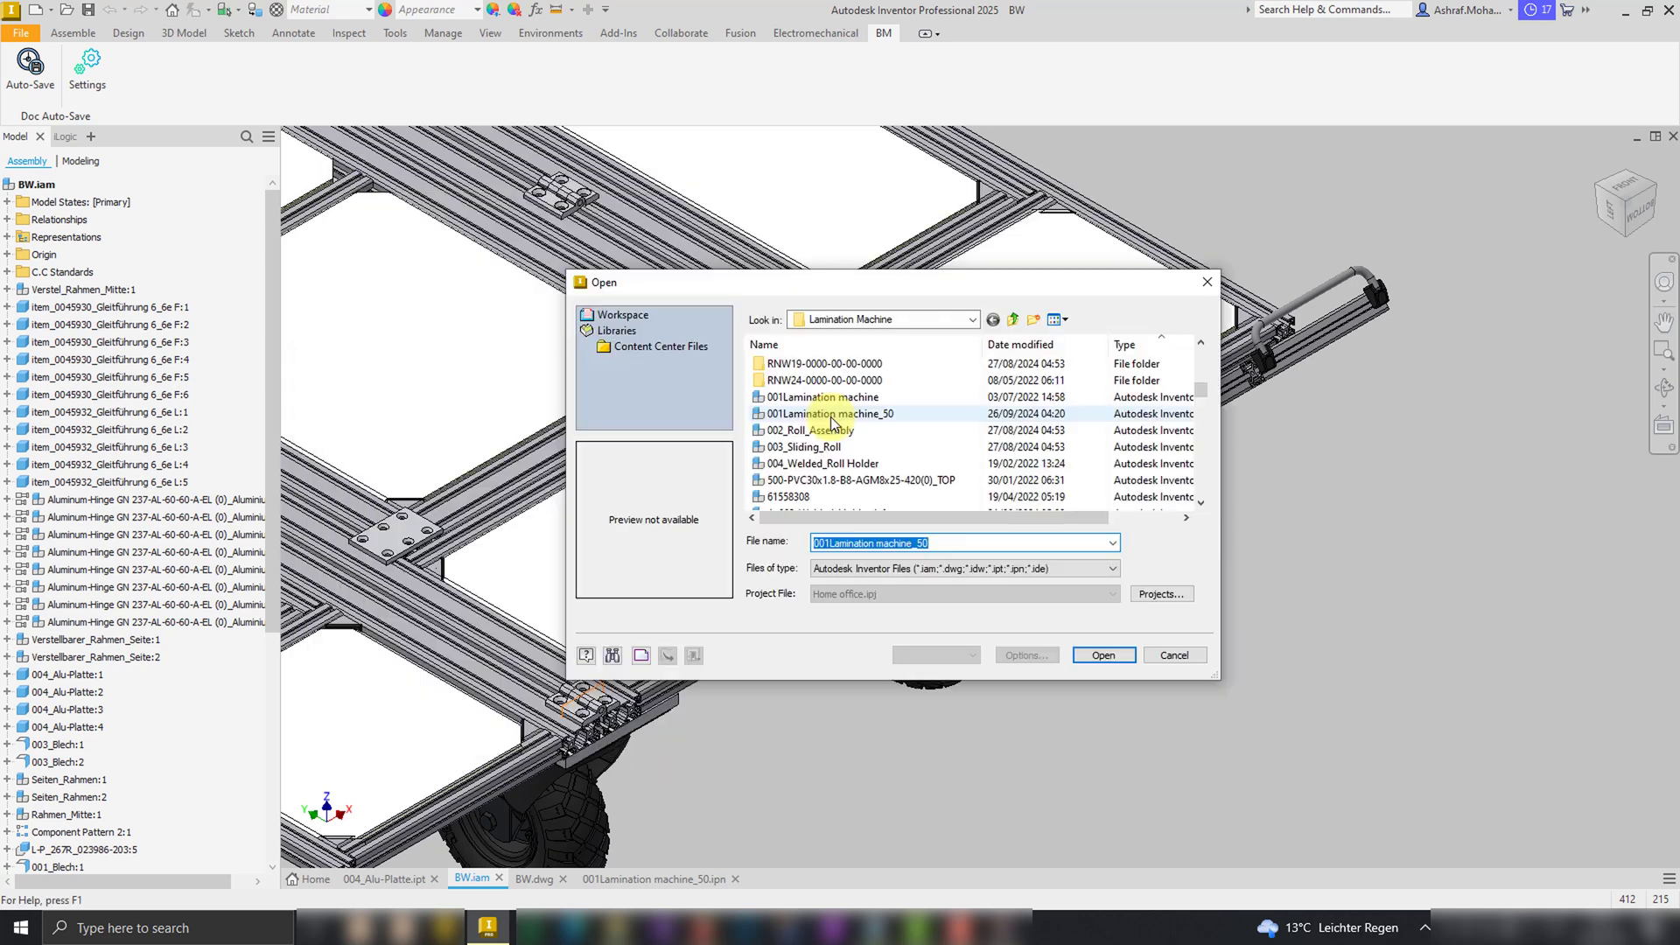
pyautogui.doubleClick(818, 320)
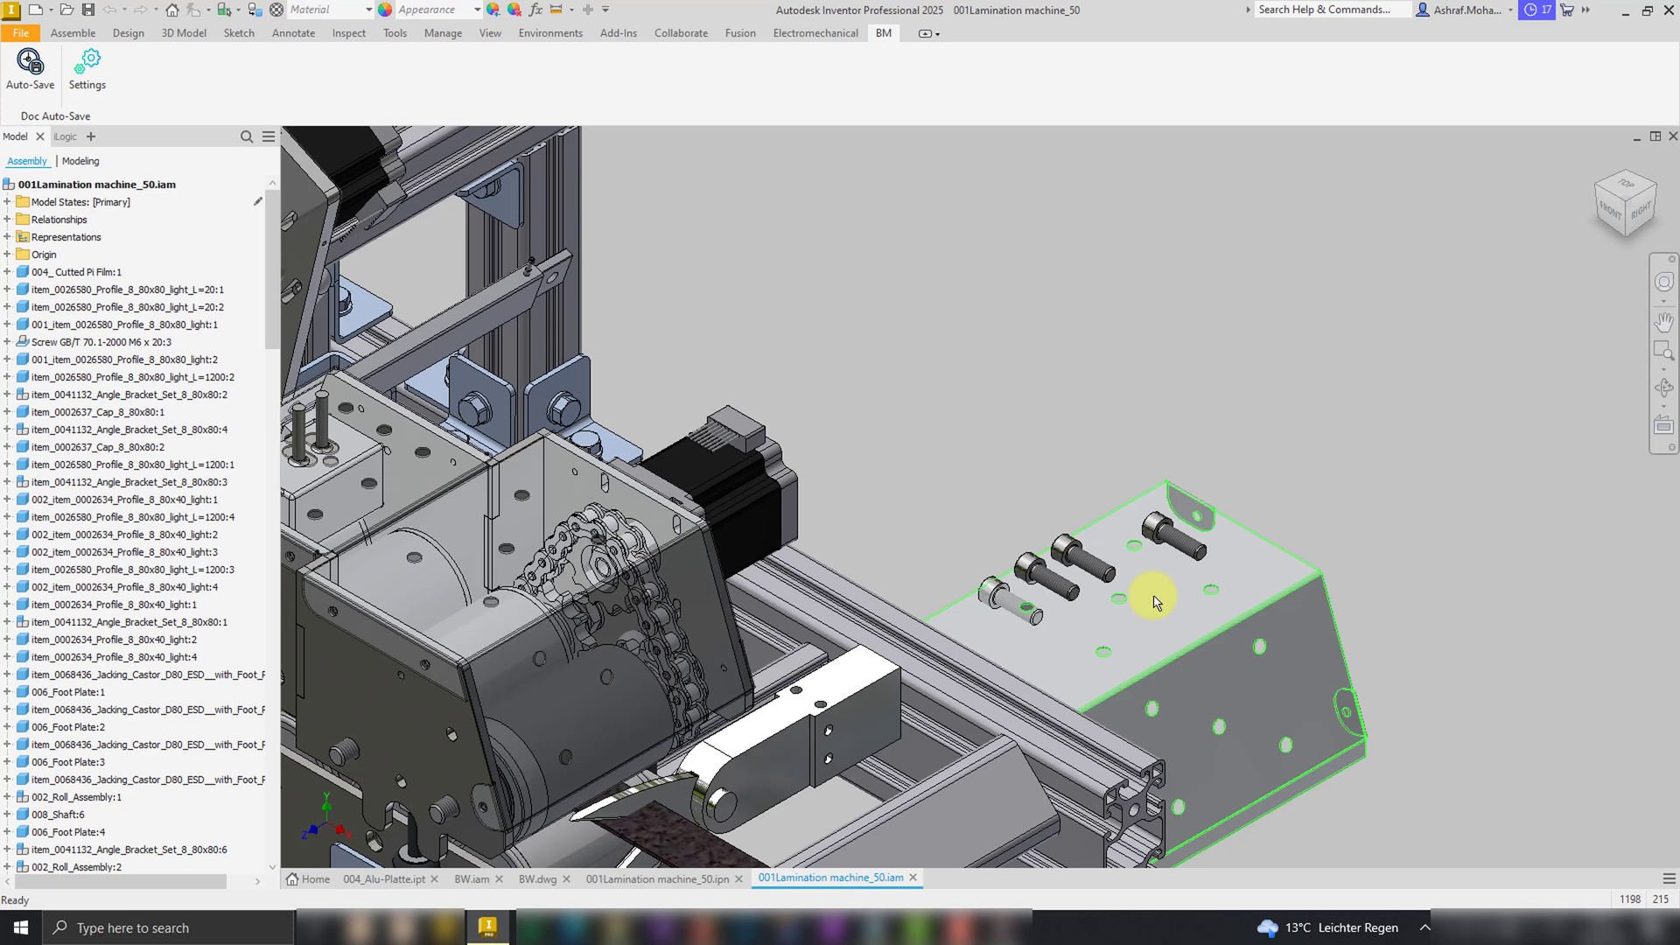
pyautogui.moveTo(1151, 591); pyautogui.dragTo(949, 424)
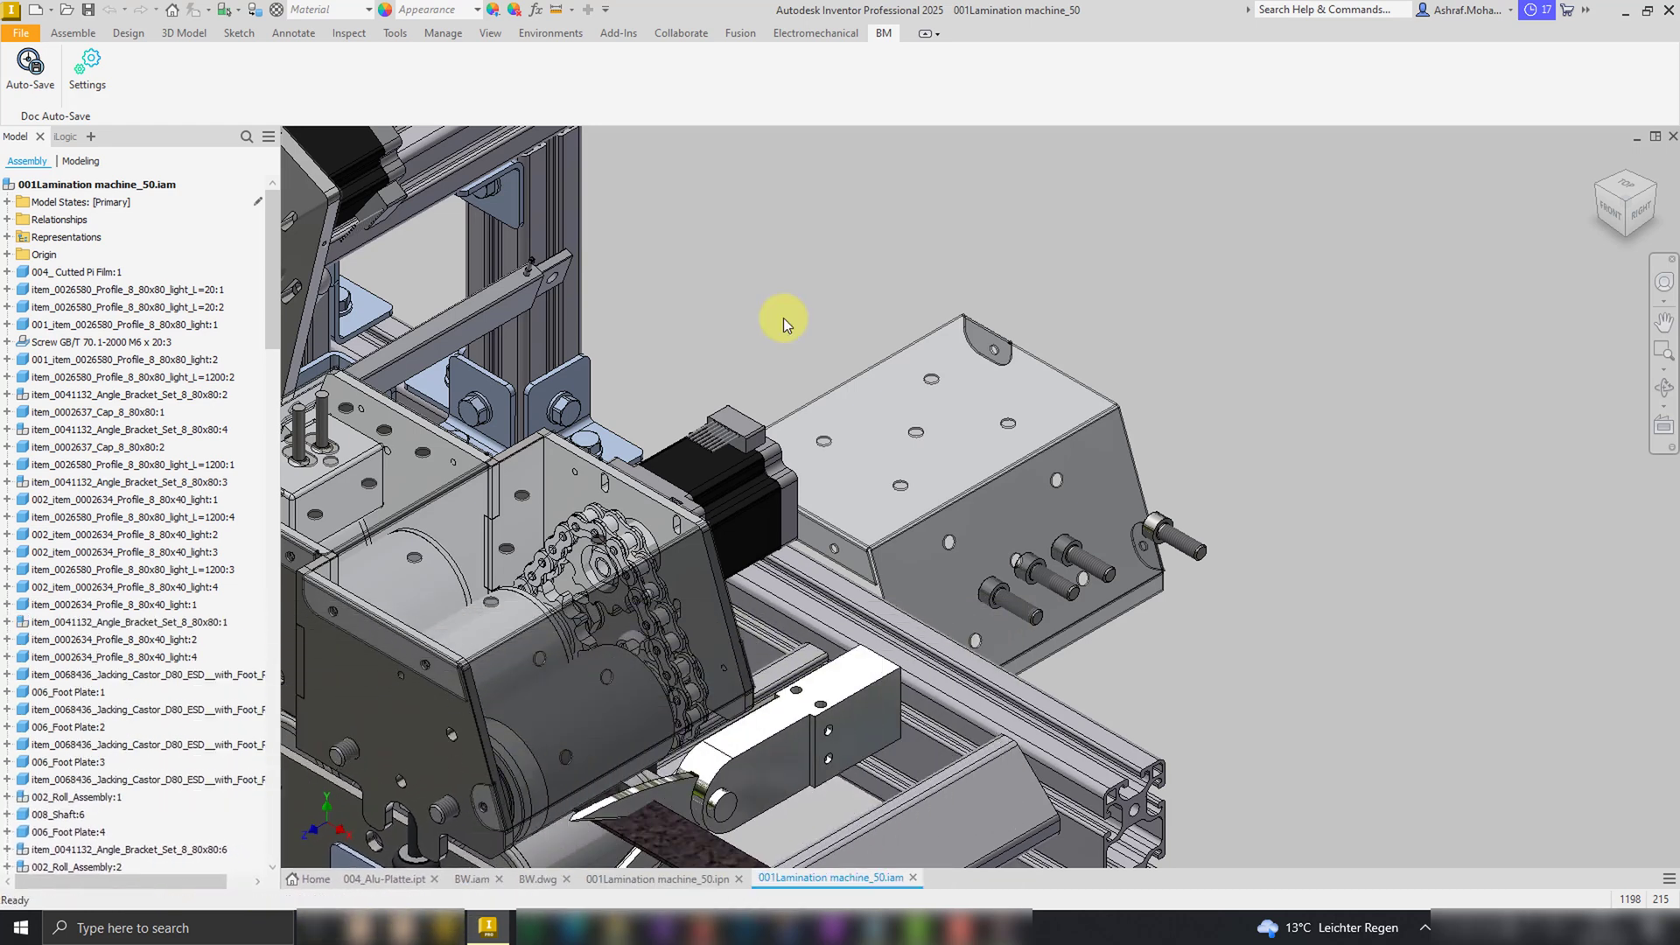
# Turn auto-save off and back on, dismissing both notices
pyautogui.click(29, 65)
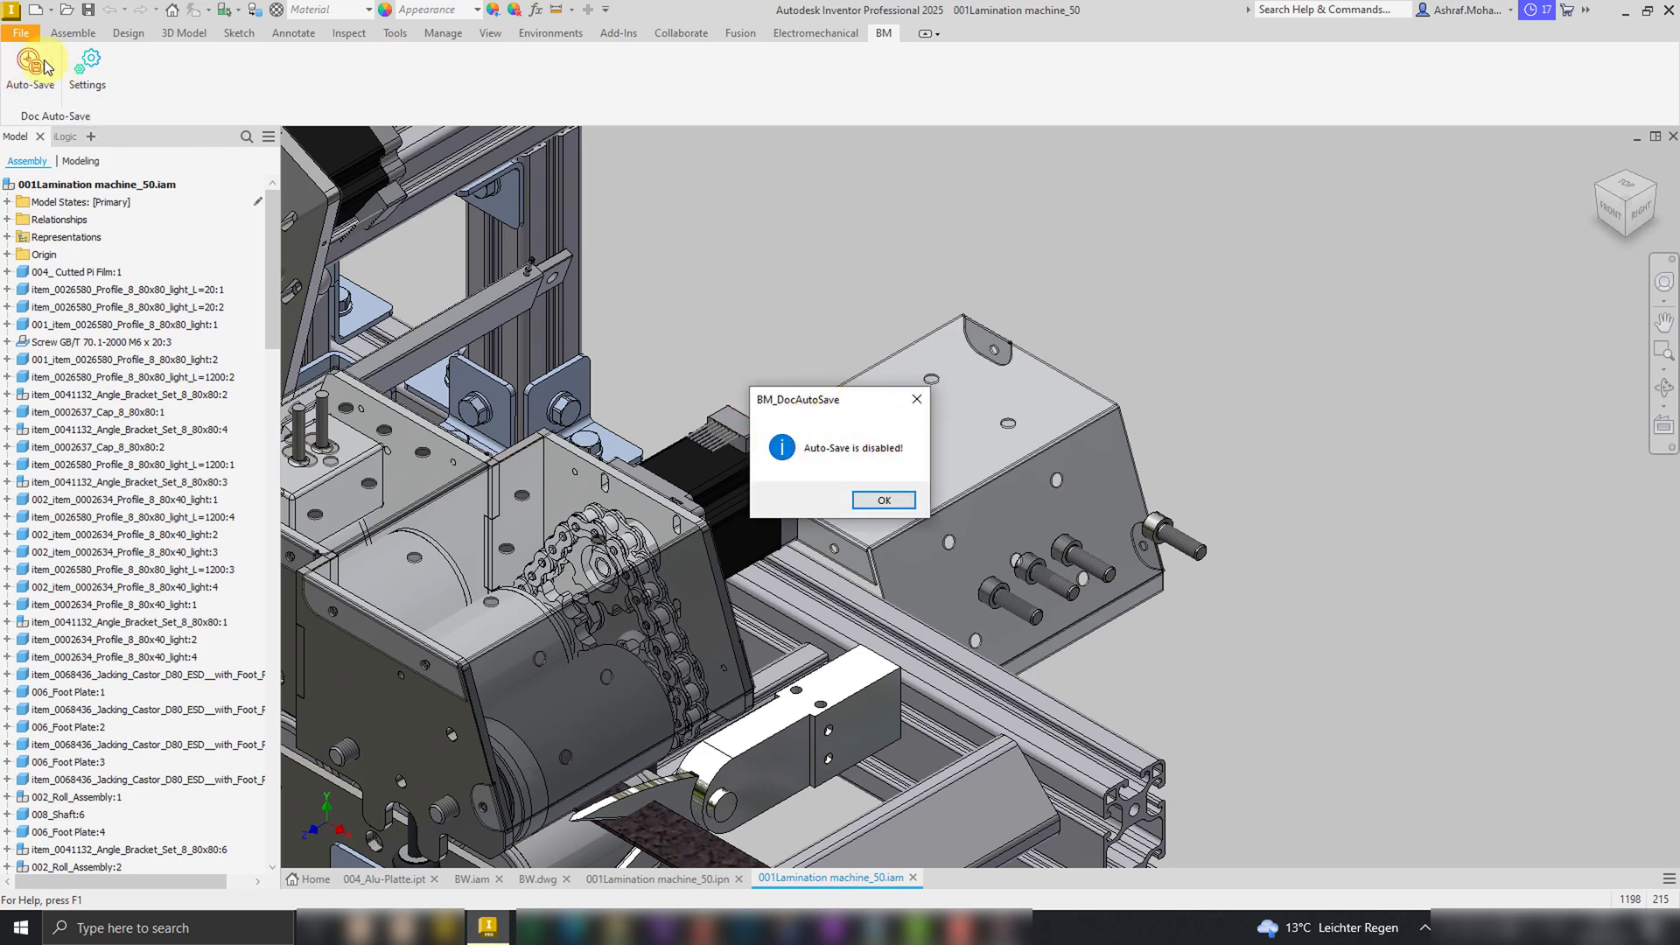
pyautogui.moveTo(821, 399); pyautogui.dragTo(358, 153)
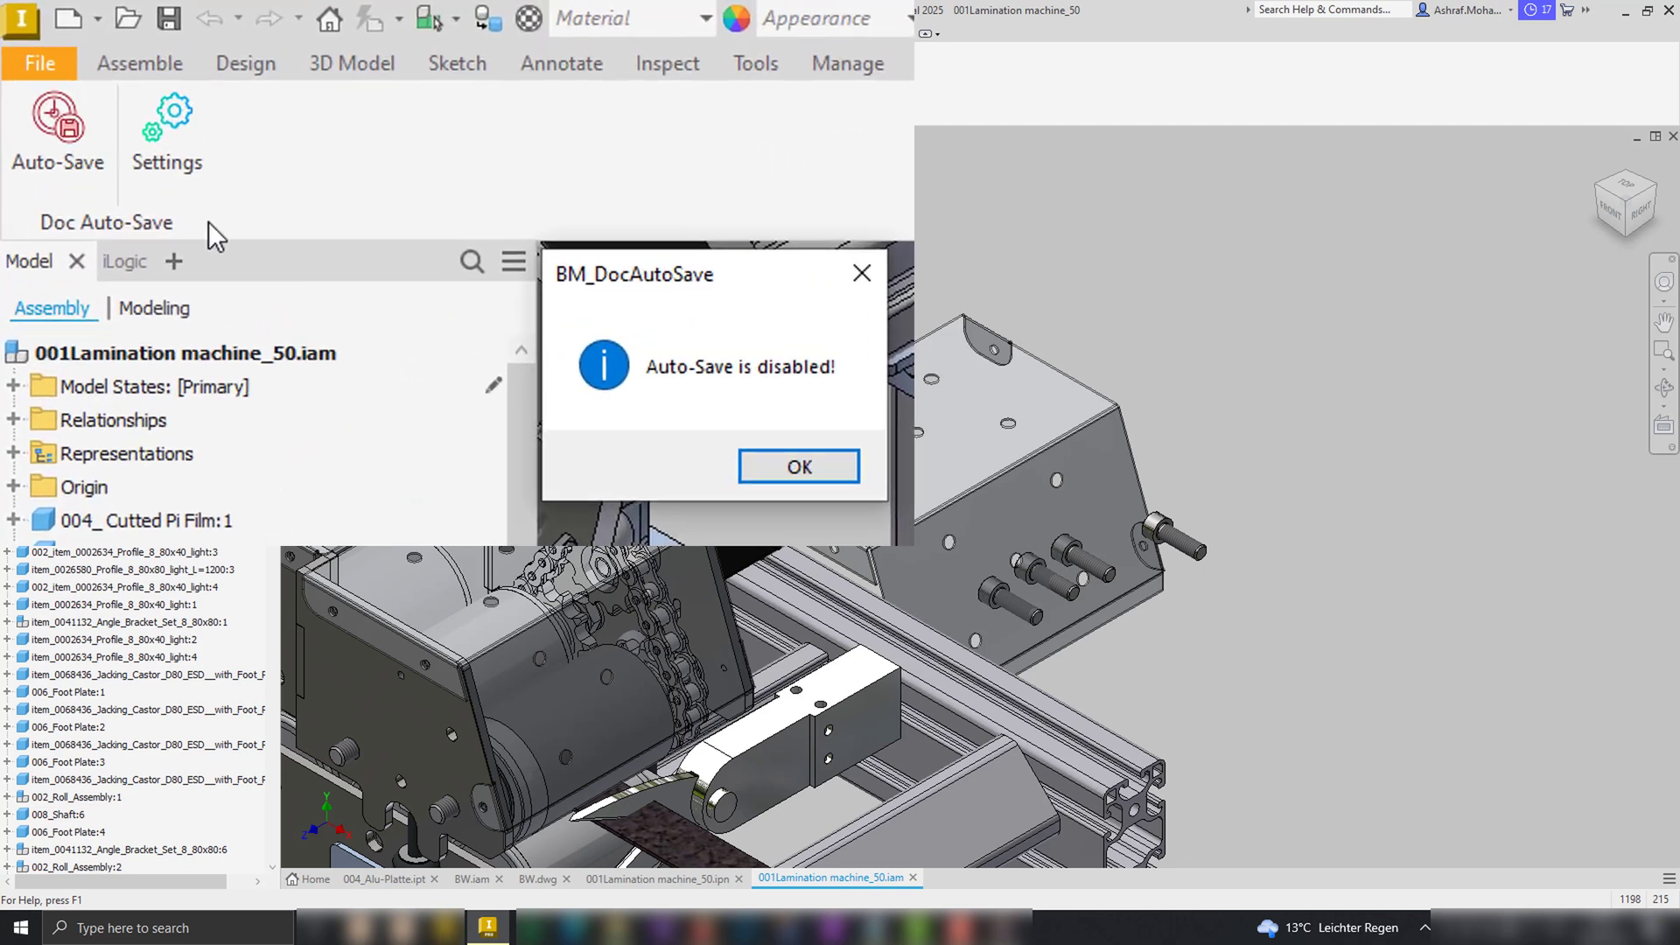
pyautogui.click(860, 502)
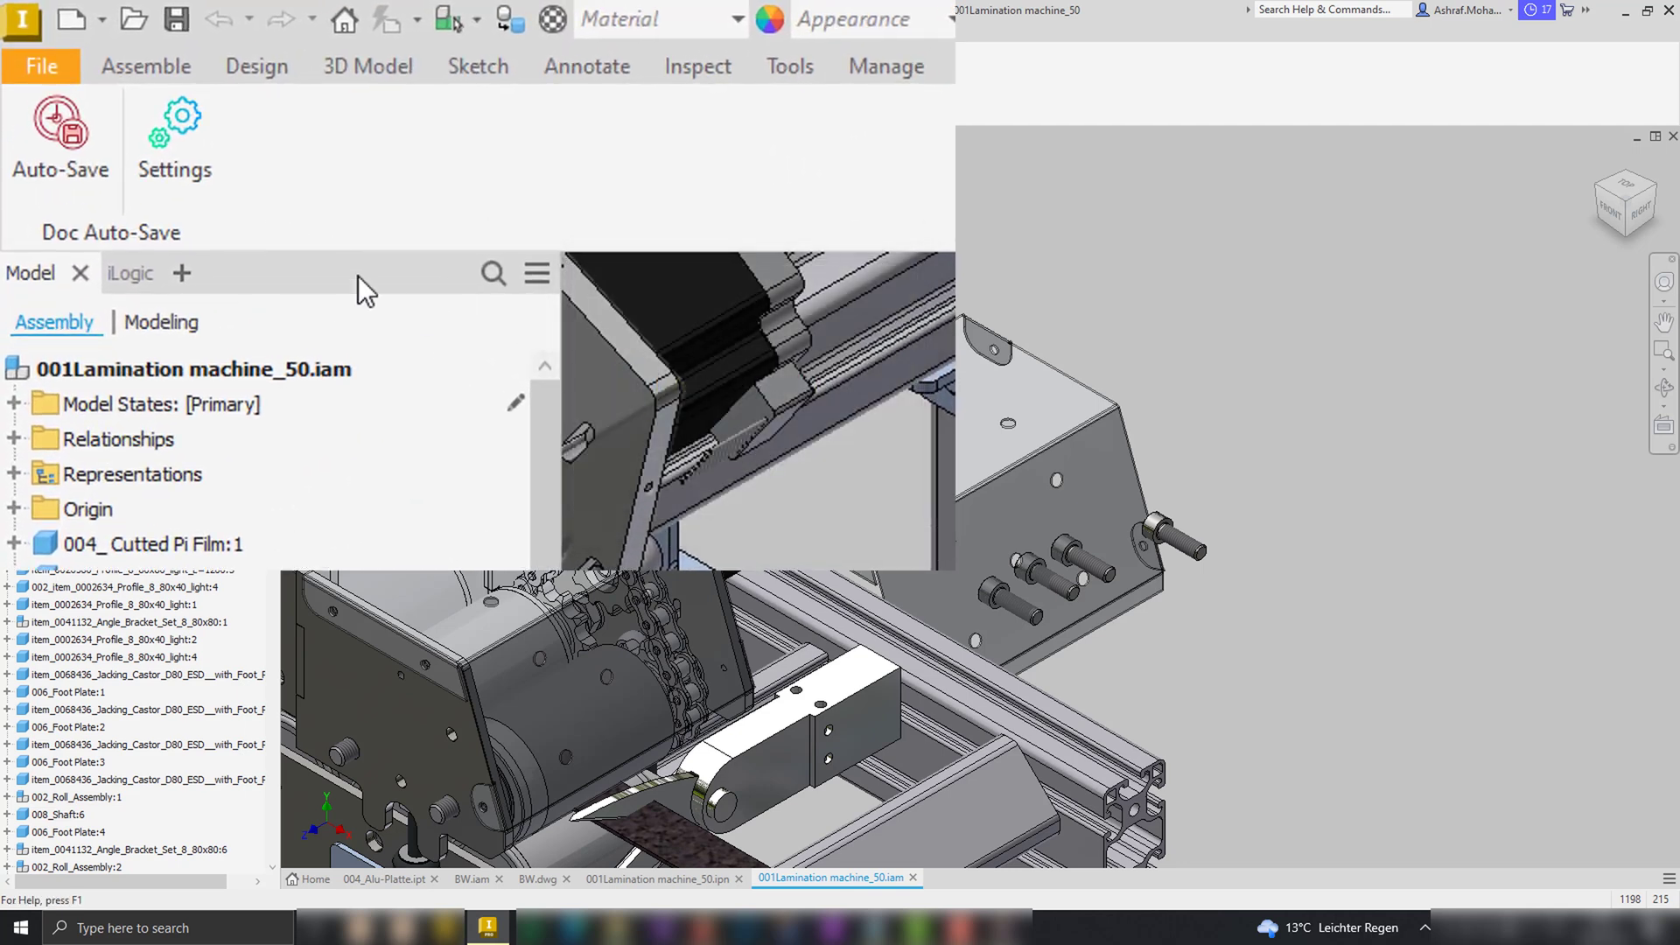
pyautogui.click(80, 173)
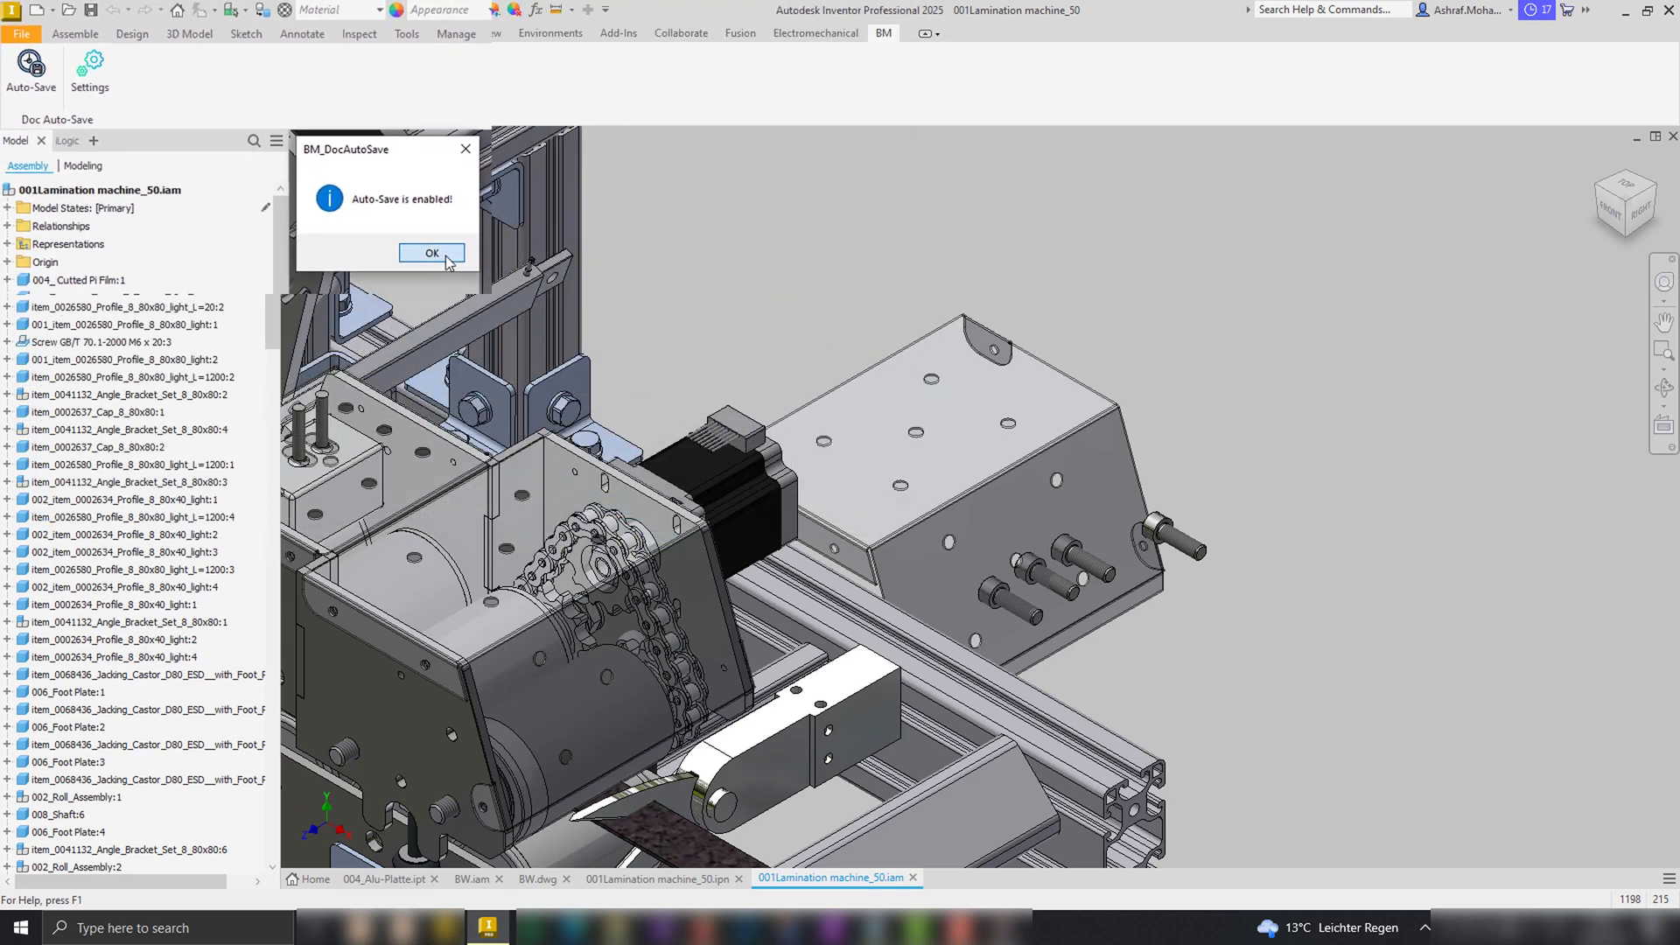
pyautogui.click(514, 293)
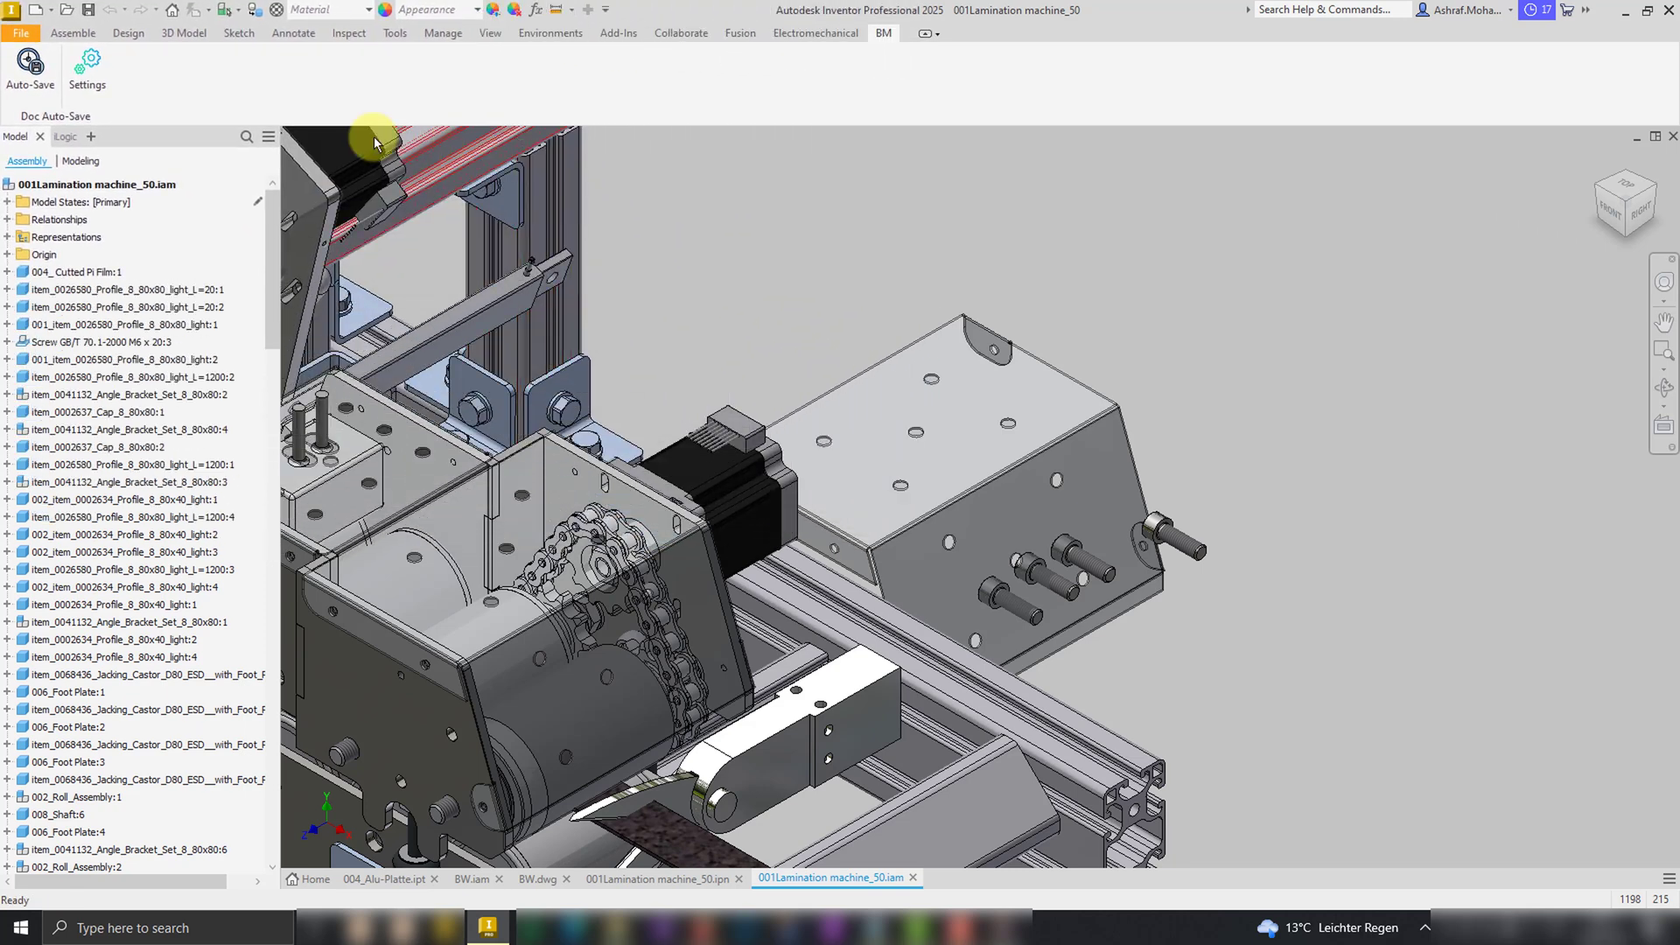
# Save auto-save settings of 15 minutes for All Opened Documents
pyautogui.click(86, 66)
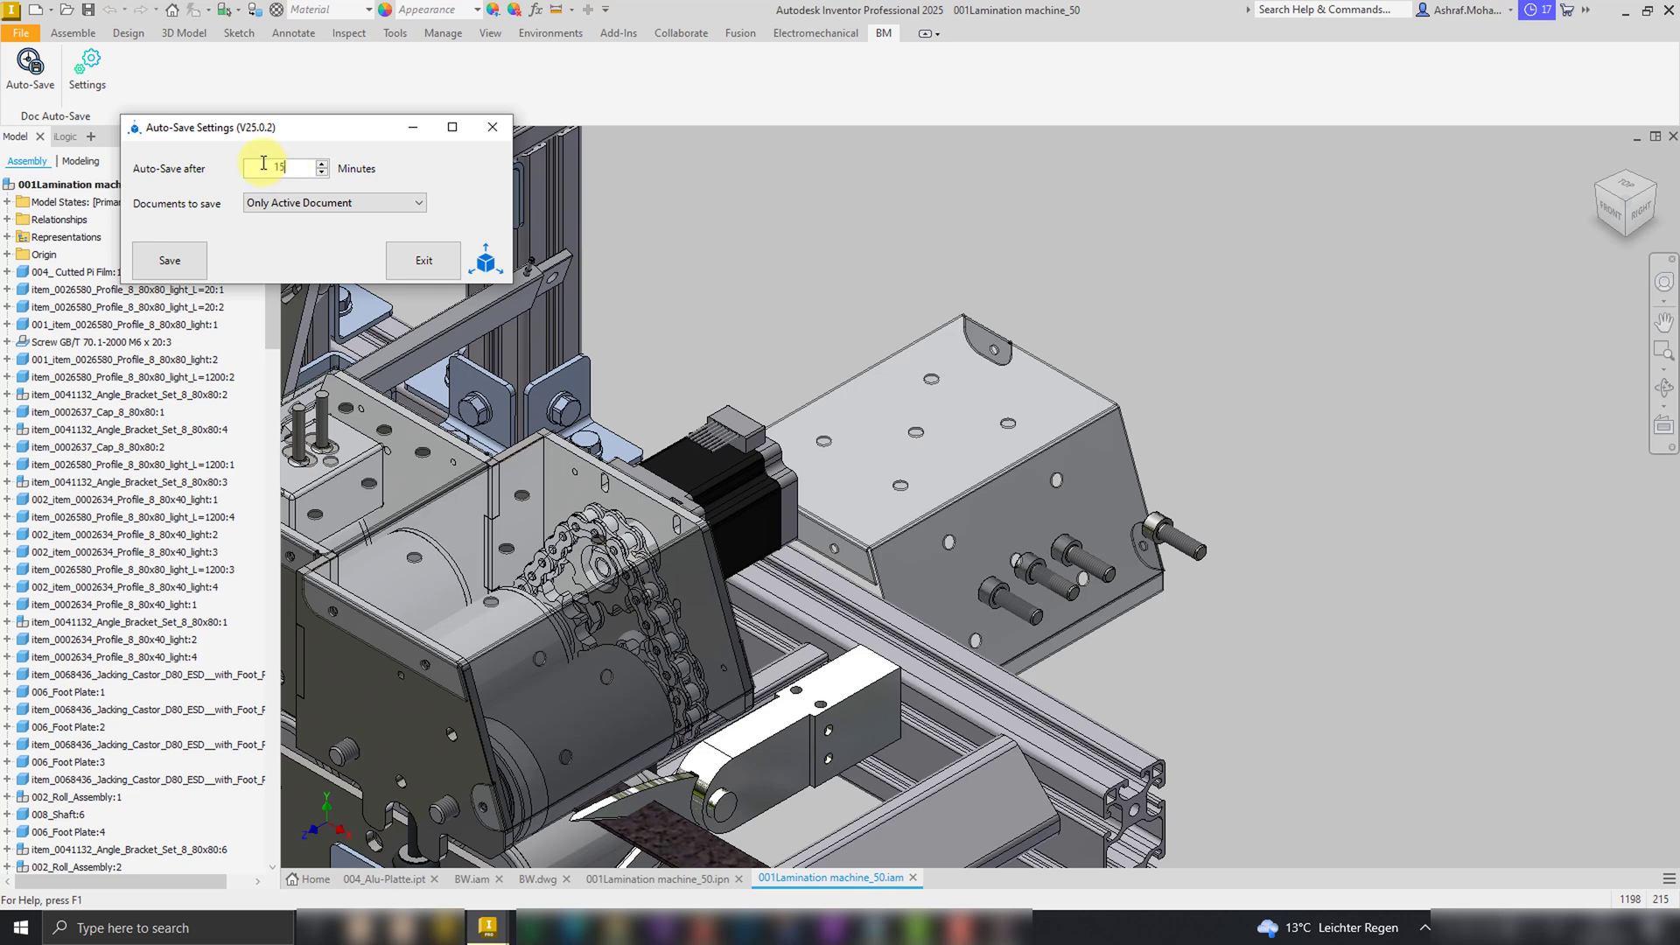
pyautogui.click(326, 204)
pyautogui.click(322, 226)
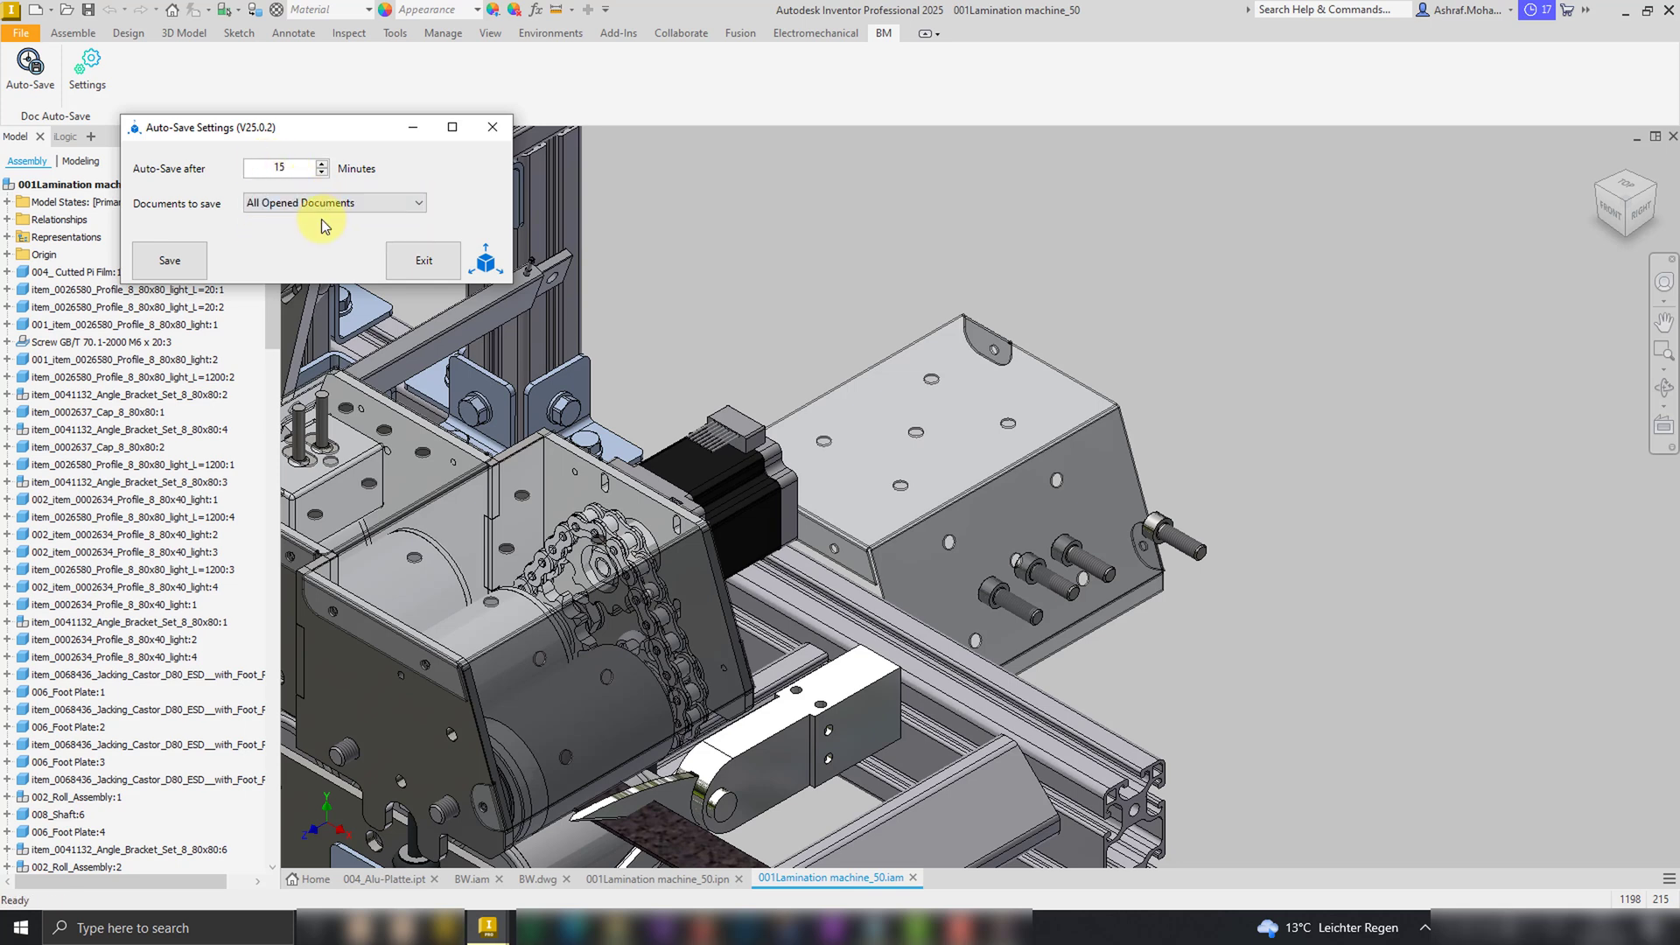
pyautogui.click(170, 259)
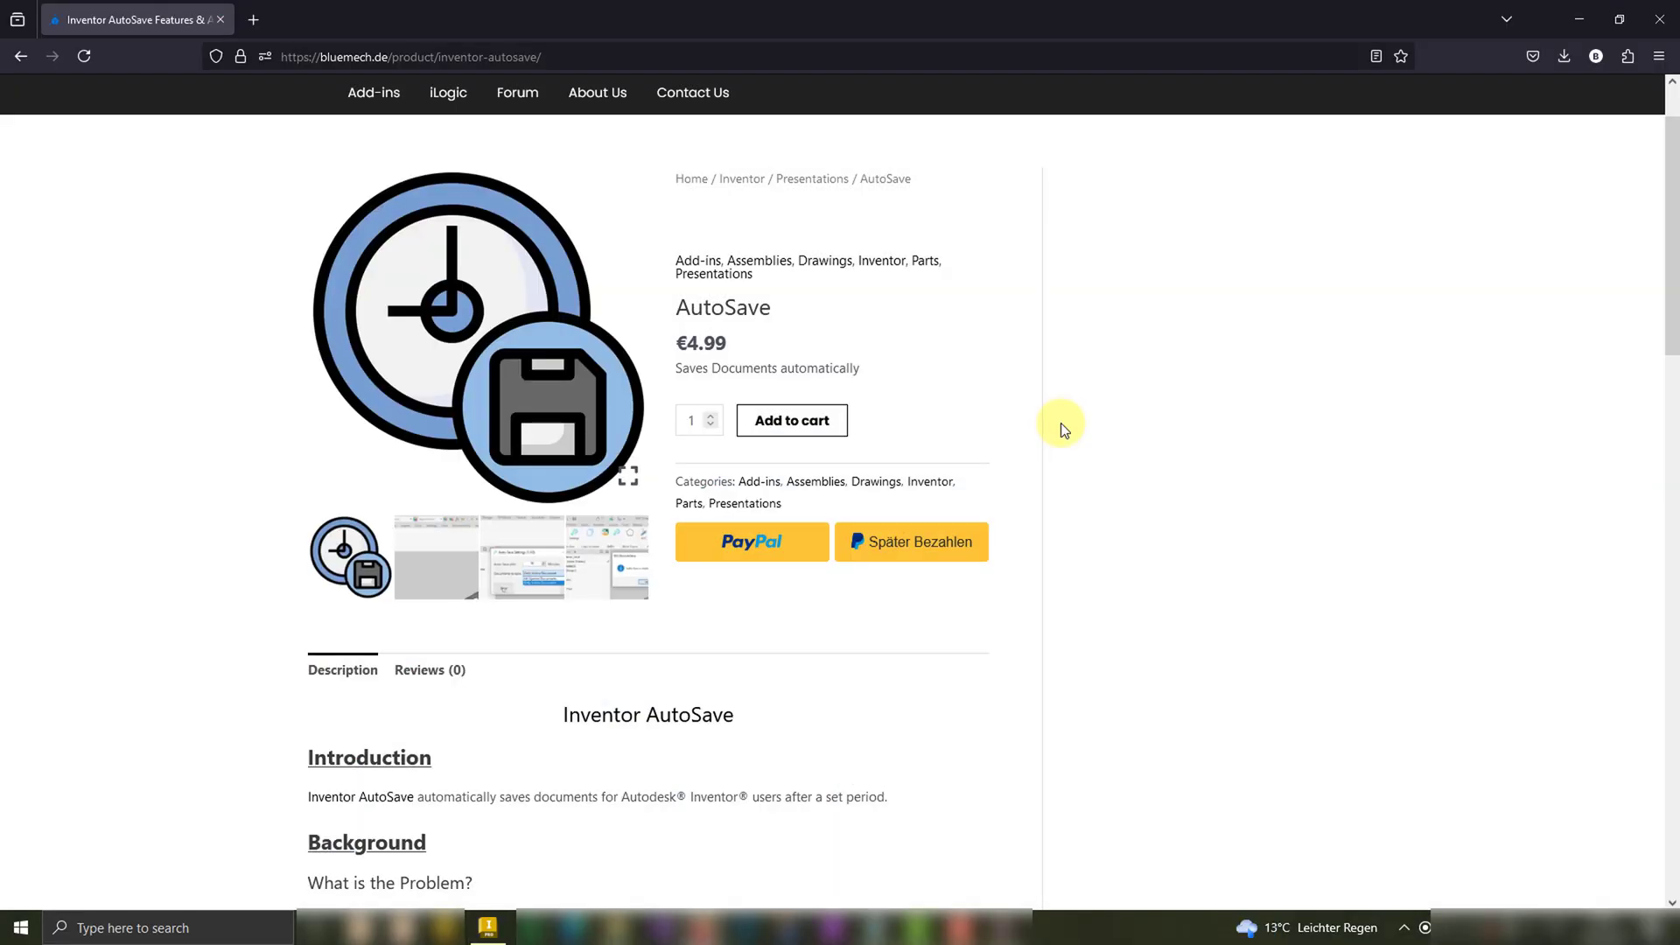
pyautogui.scroll(-5, 1064, 428)
pyautogui.scroll(-5, 1064, 430)
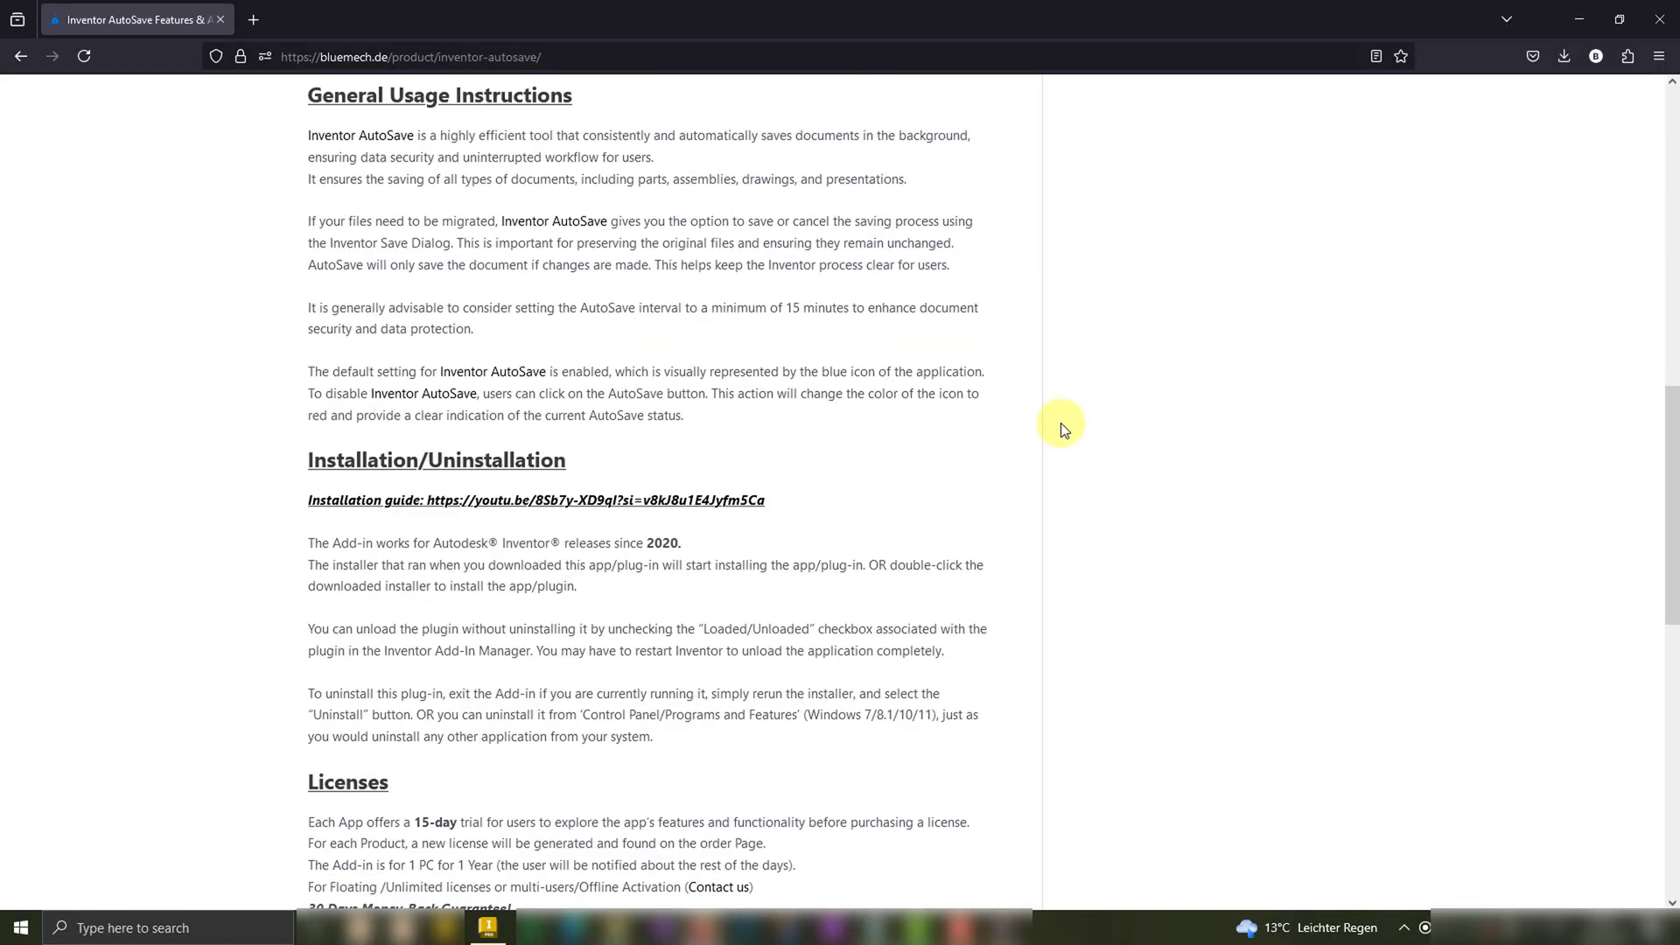
pyautogui.scroll(-3, 1064, 430)
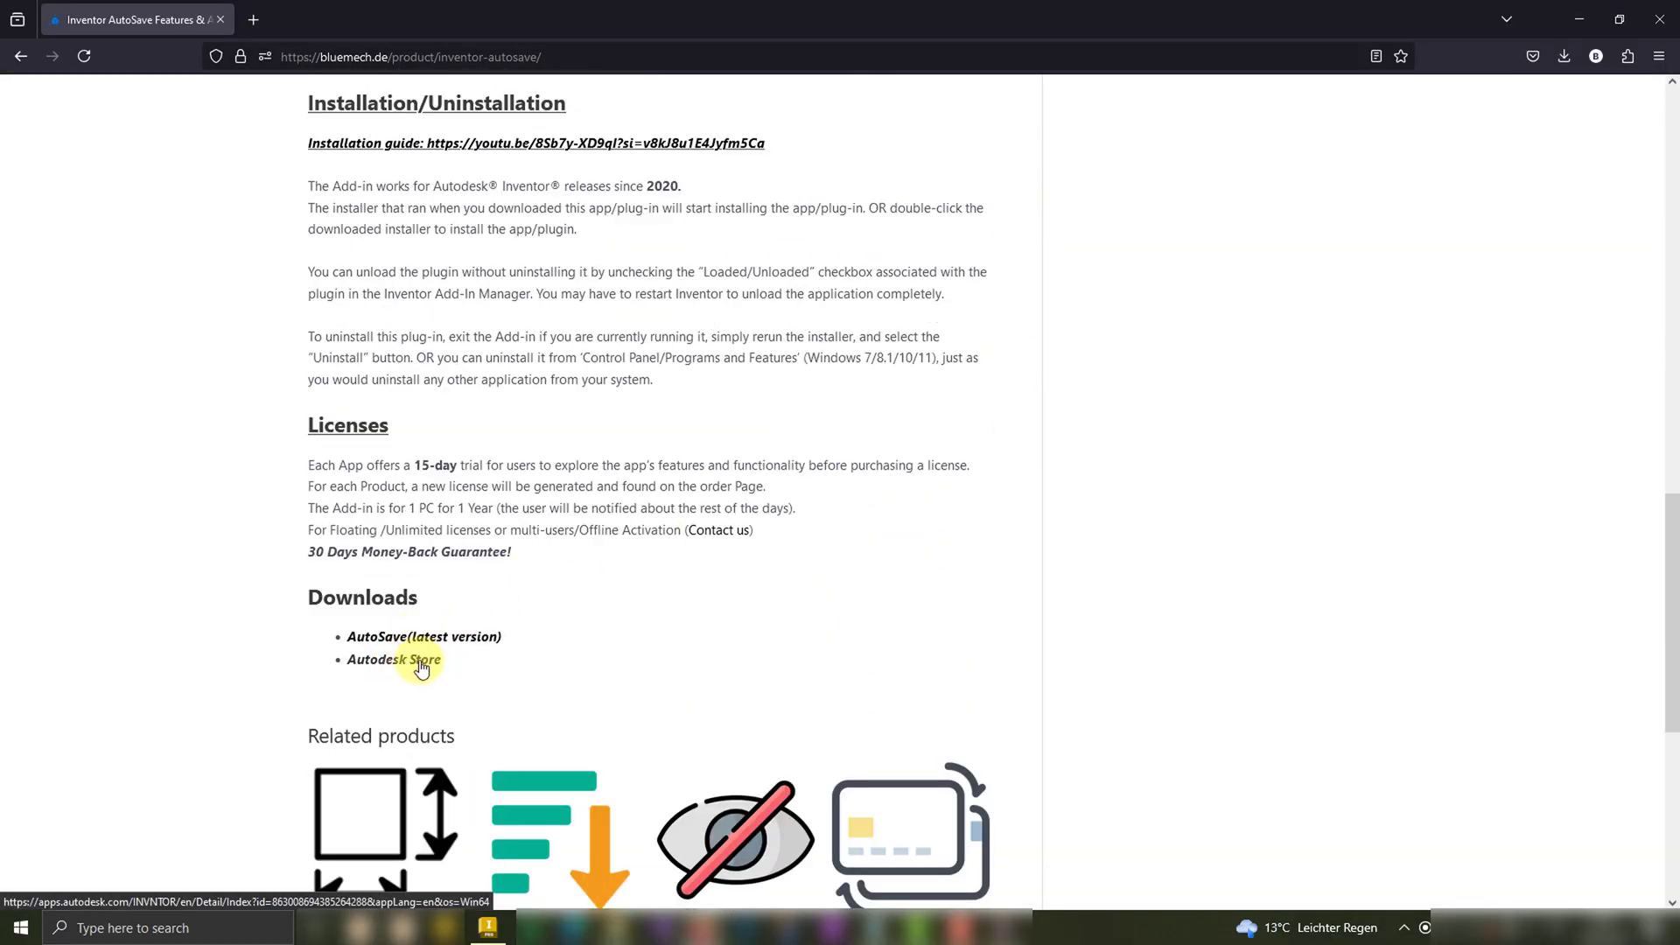
pyautogui.scroll(5, 720, 607)
pyautogui.scroll(5, 766, 592)
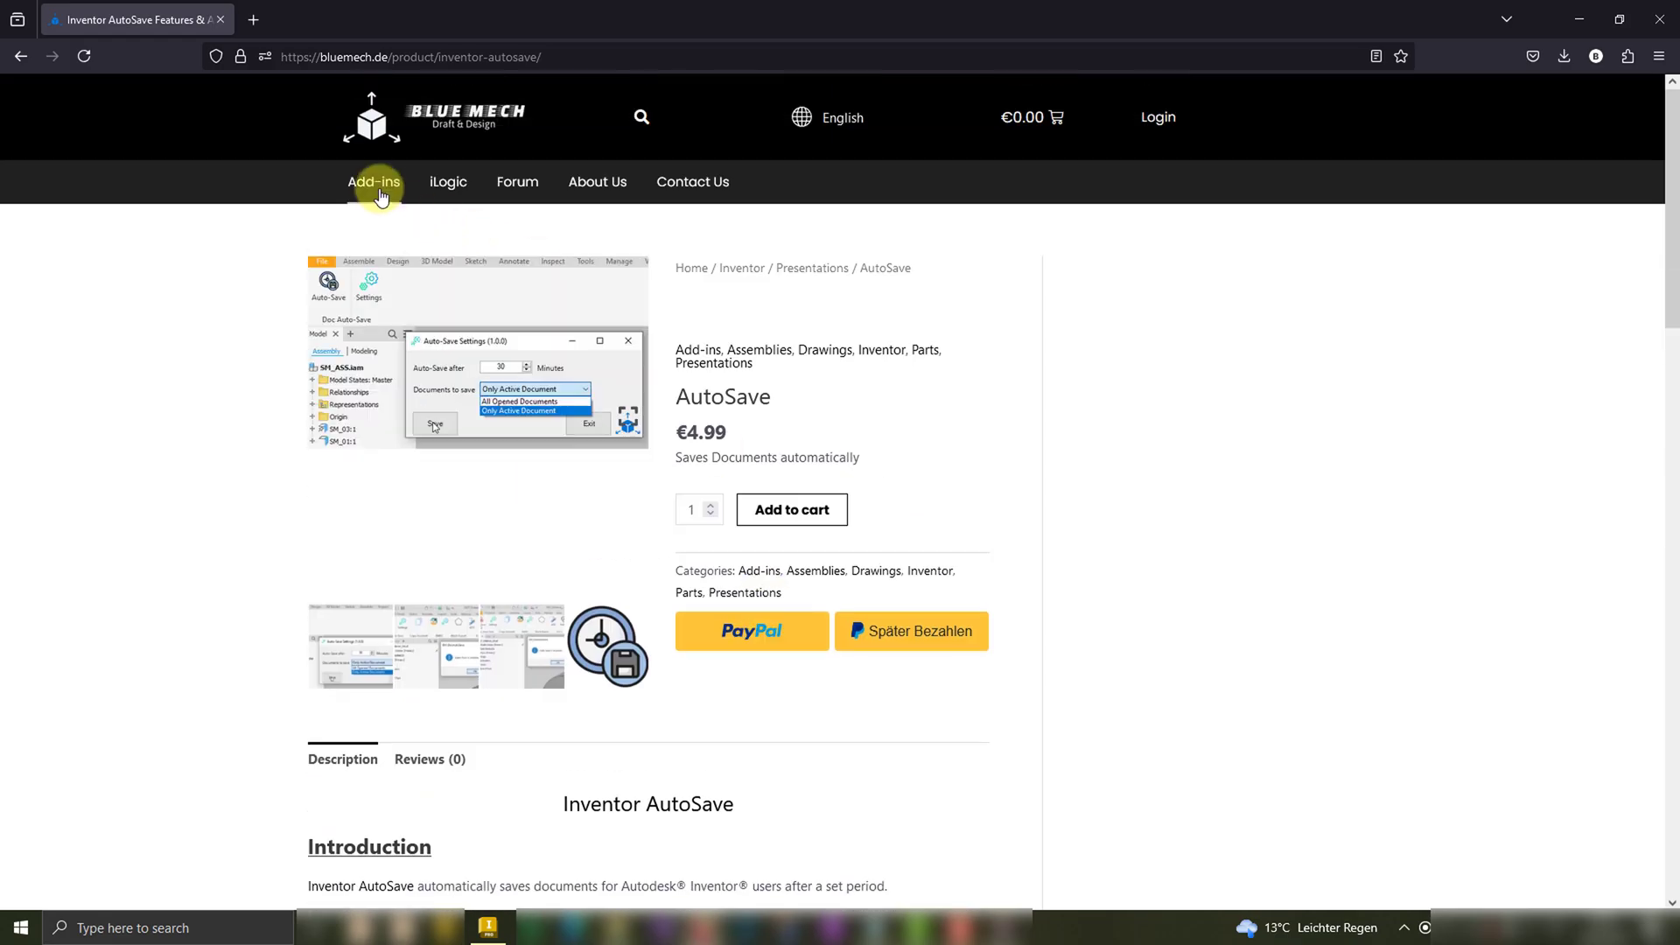